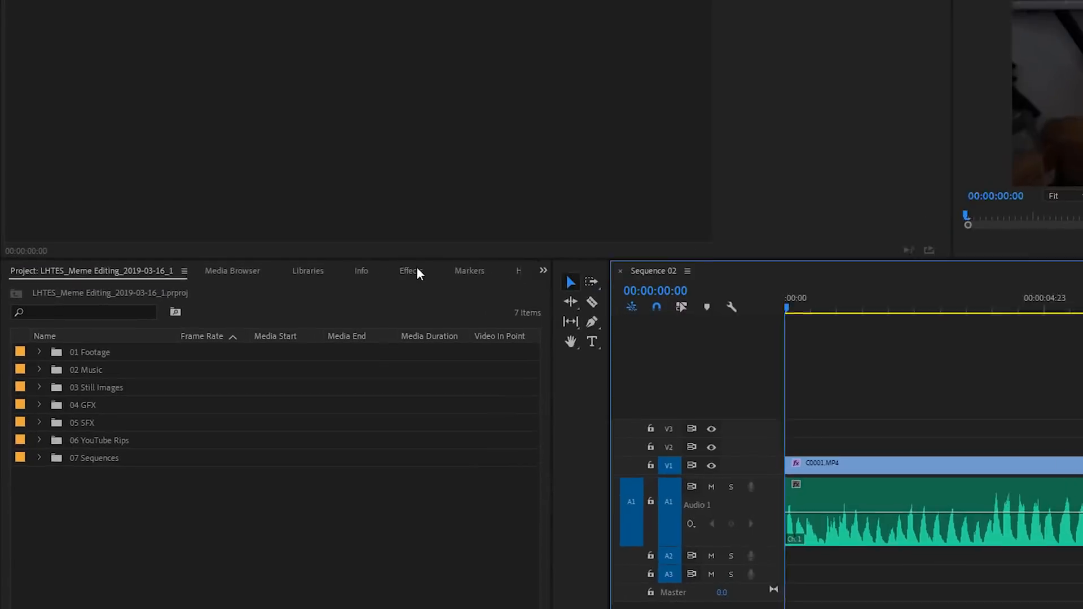
Search the effects for pitch and apply the Pitch Shifter effect to the audio clip in the timeline
{"action": "left_click", "coordinate": [236, 366]}
{"action": "left_click", "coordinate": [97, 266]}
{"action": "type", "text": "pitch"}
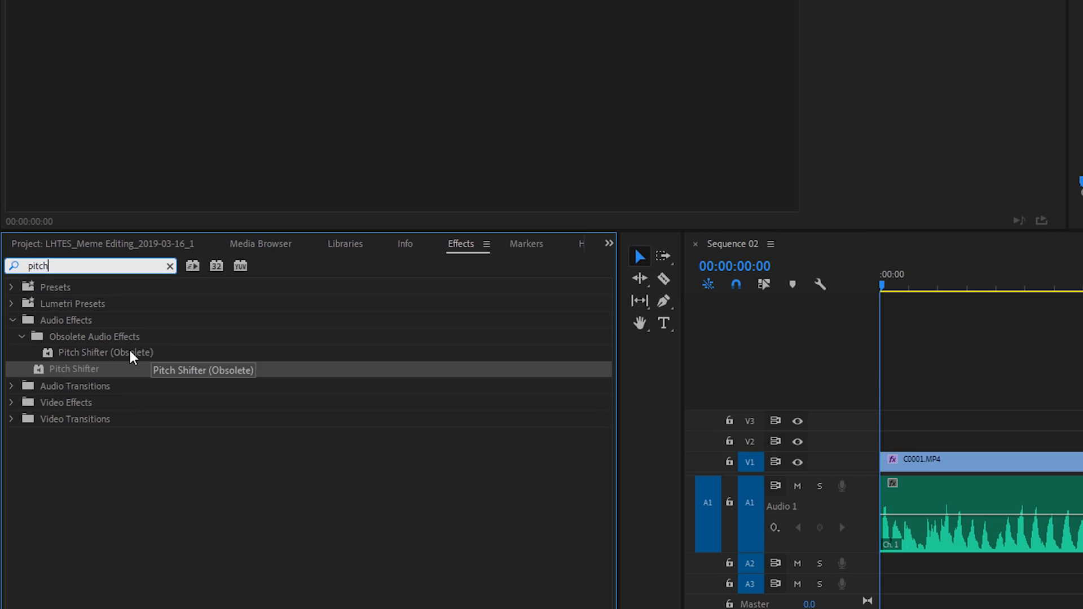
{"action": "left_click_drag", "start_coordinate": [68, 368], "coordinate": [936, 497]}
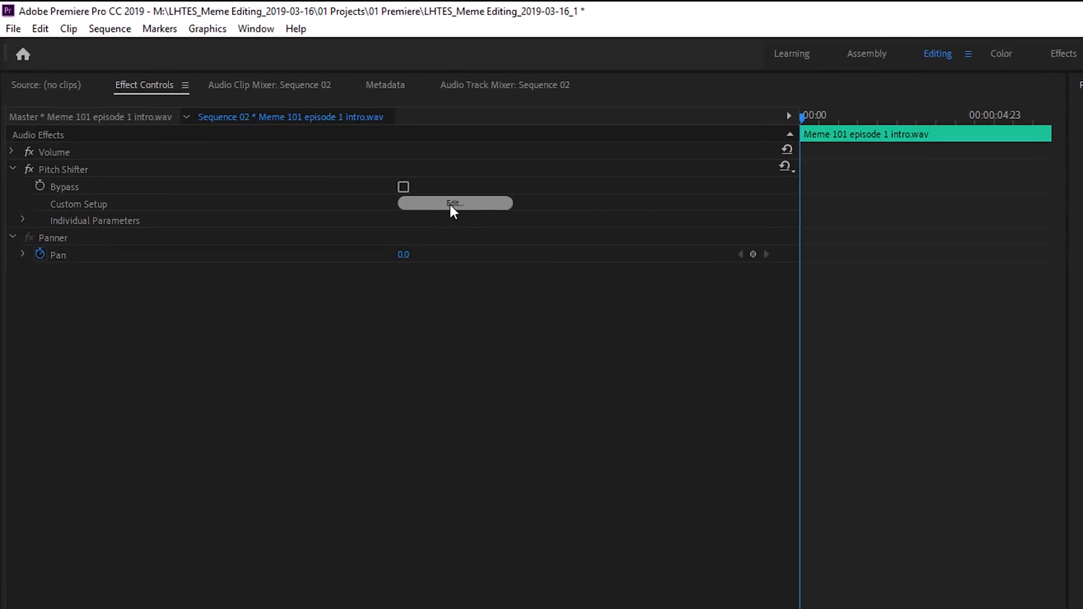
In the Pitch Shifter custom setup, choose High Precision and enable the appropriate default settings
{"action": "left_click", "coordinate": [453, 204]}
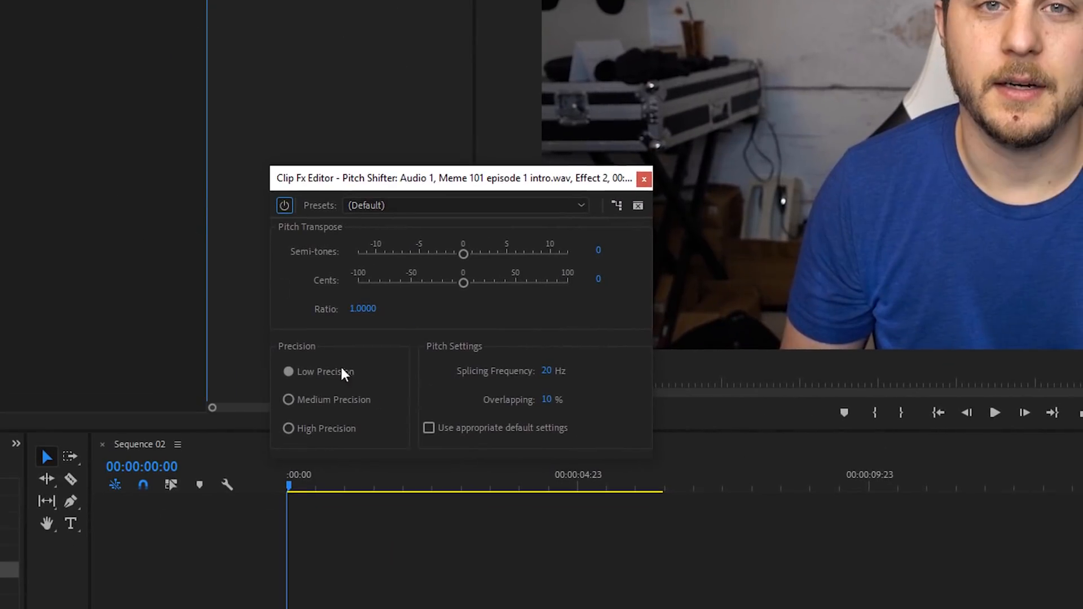
{"action": "left_click", "coordinate": [289, 429]}
{"action": "left_click", "coordinate": [429, 429]}
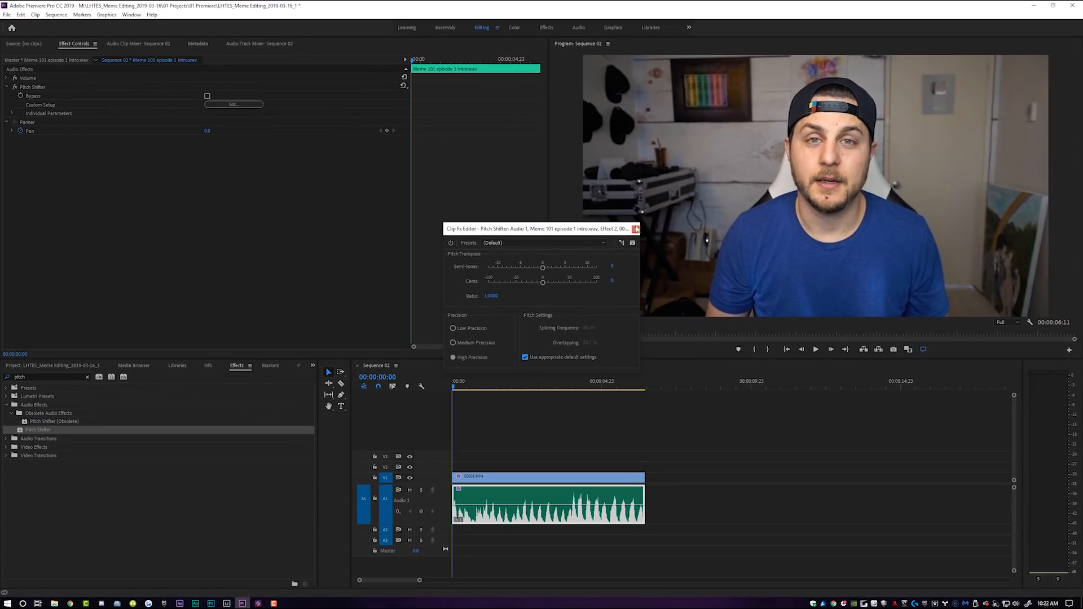
{"action": "left_click", "coordinate": [636, 229]}
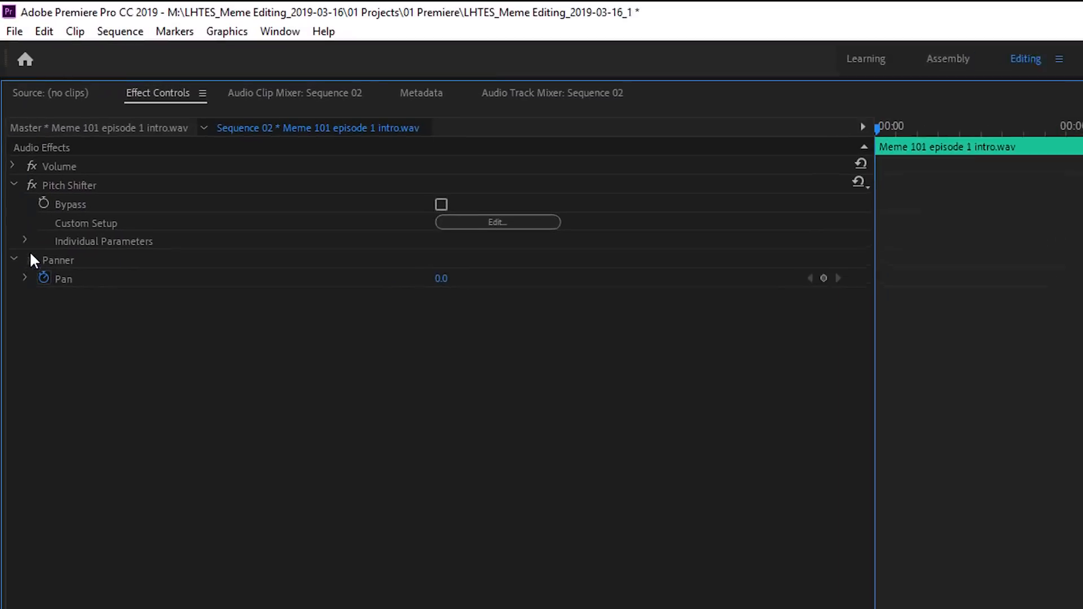
Expand the Pitch Shifter's Transpose Ratio parameter and turn on its animation
{"action": "left_click", "coordinate": [27, 248]}
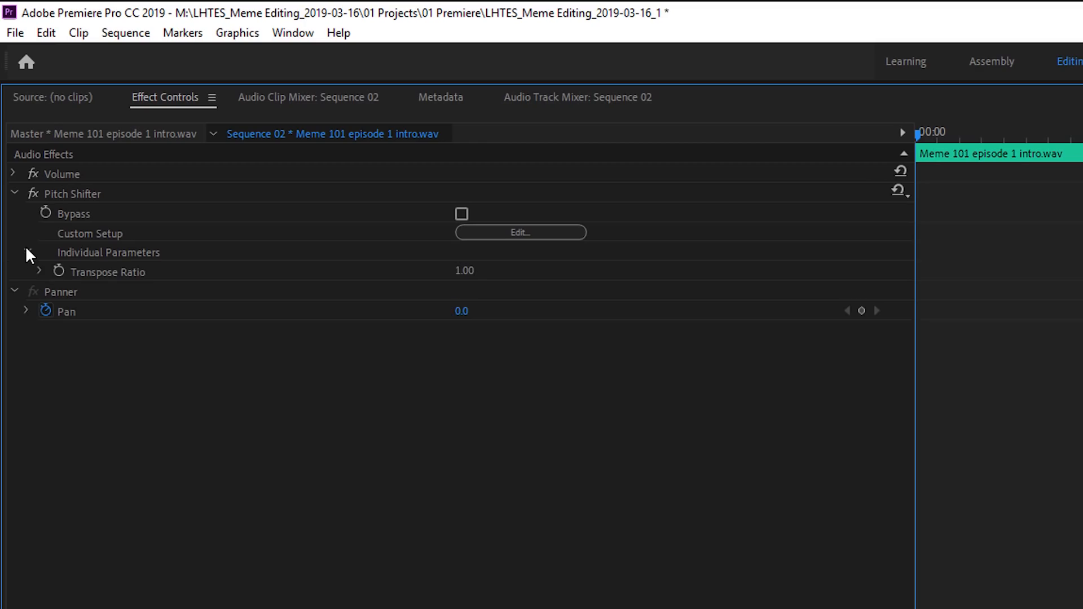
{"action": "left_click", "coordinate": [38, 270]}
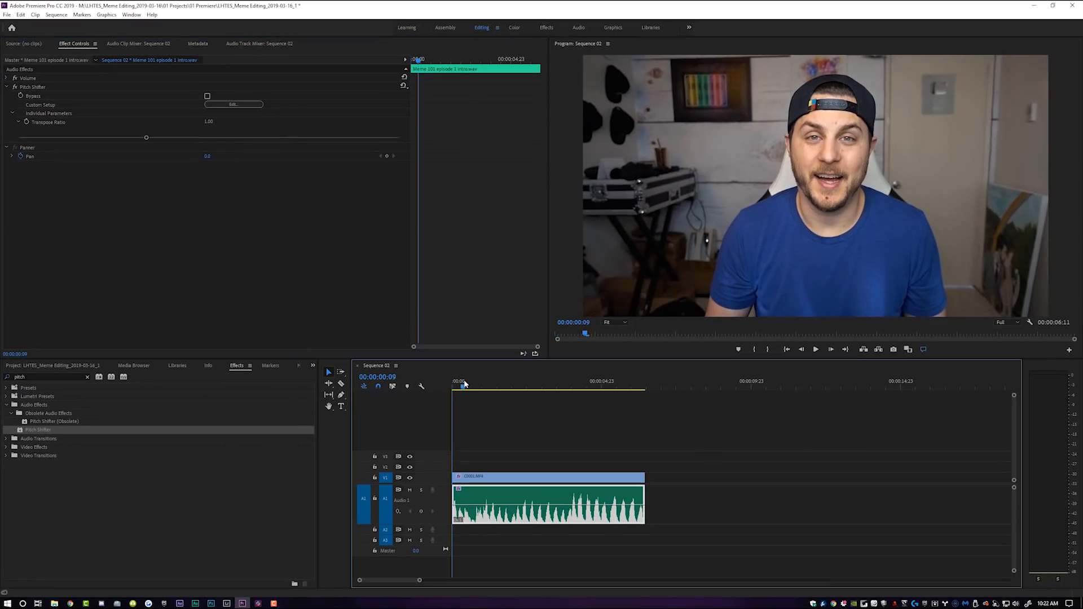
{"action": "left_click_drag", "start_coordinate": [465, 384], "coordinate": [453, 384]}
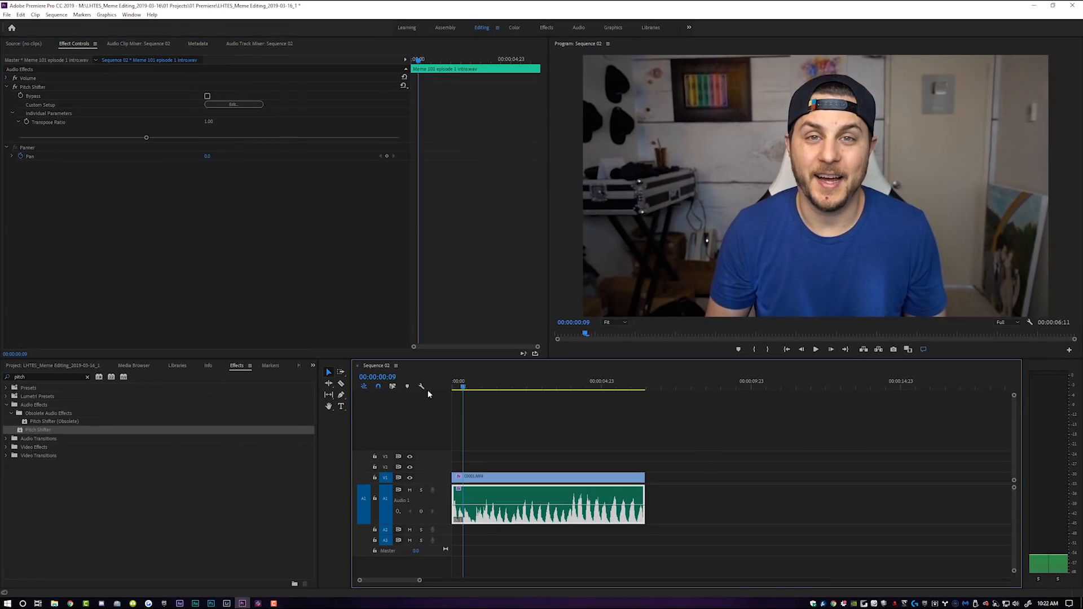
{"action": "left_click", "coordinate": [26, 122]}
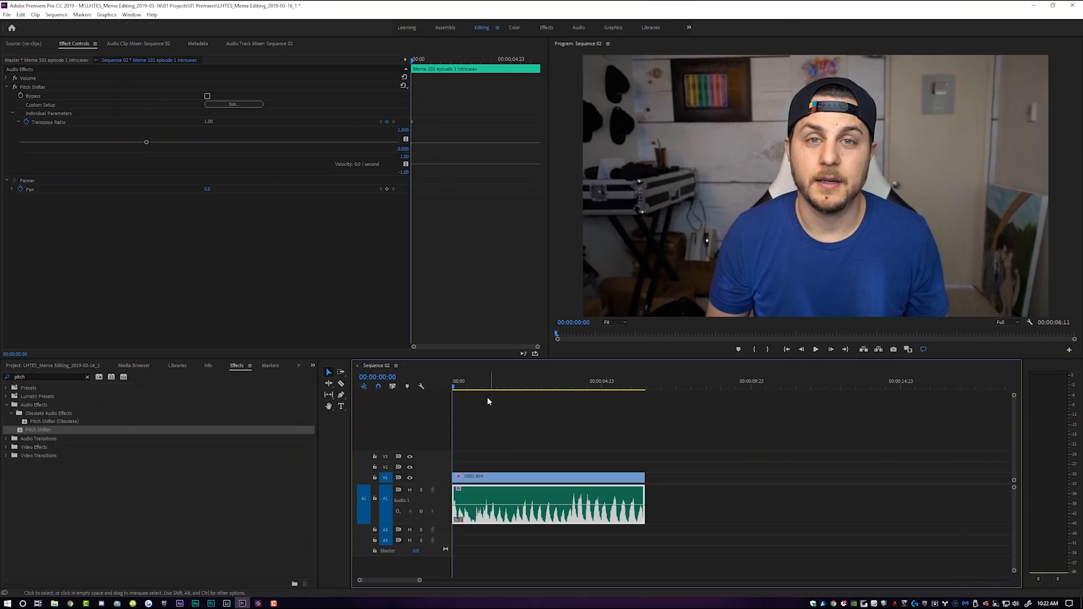
Play the sequence and record Transpose Ratio keyframes by moving the ratio between about 0.80 and 1.22
{"action": "key", "text": "space"}
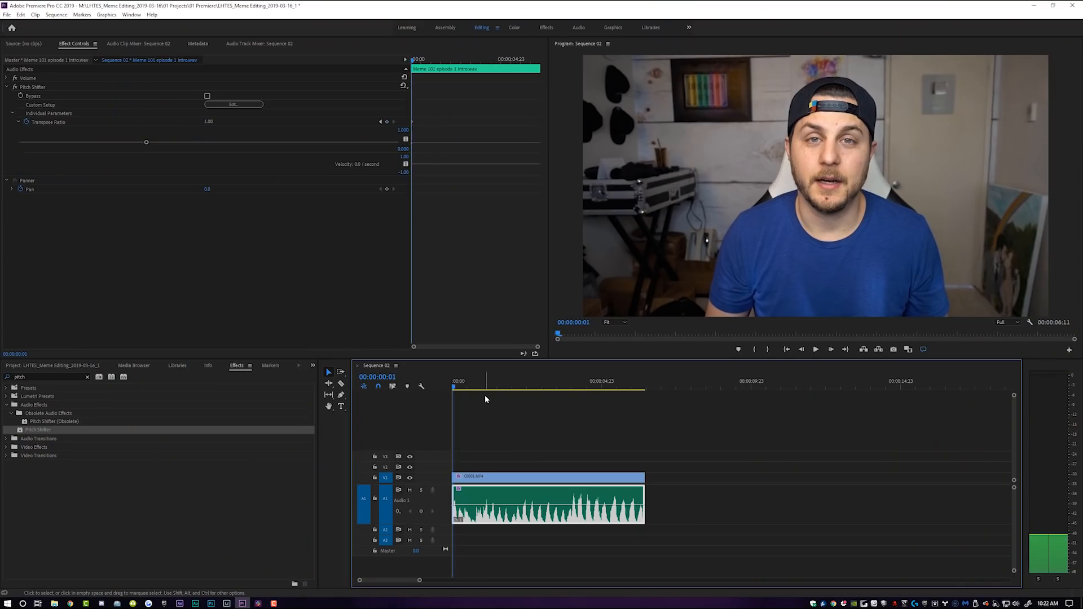
{"action": "key", "text": "space"}
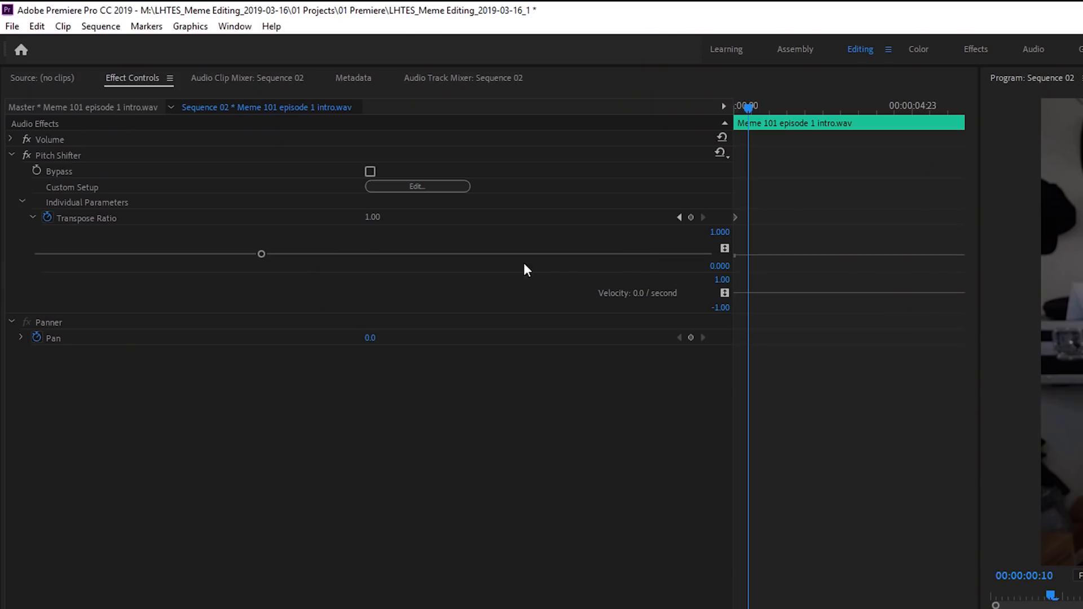
{"action": "left_click_drag", "start_coordinate": [260, 255], "coordinate": [216, 253]}
{"action": "key", "text": "space"}
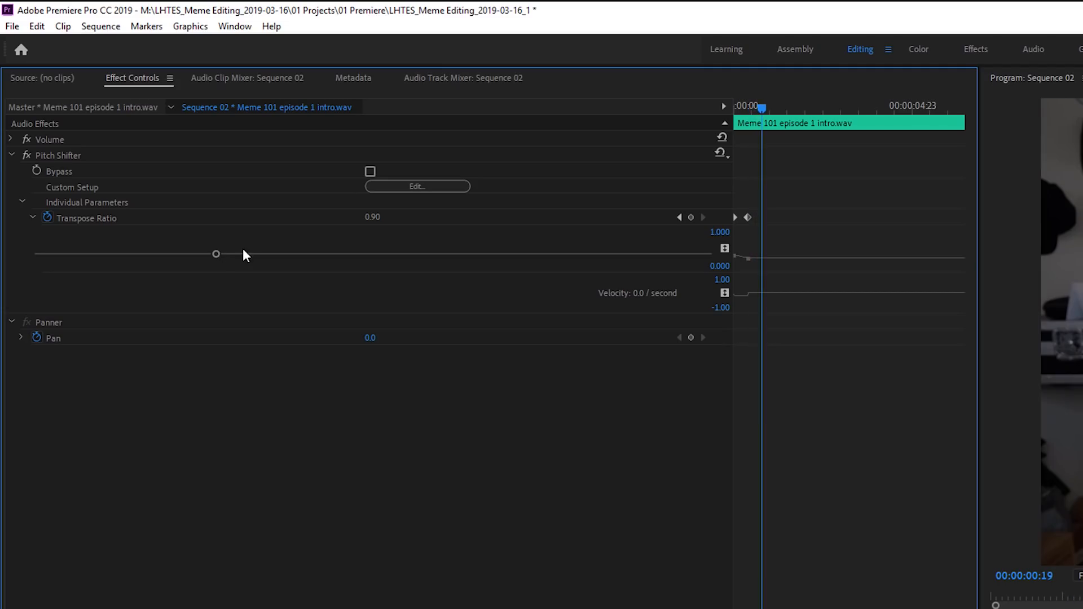
{"action": "left_click_drag", "start_coordinate": [217, 255], "coordinate": [305, 261]}
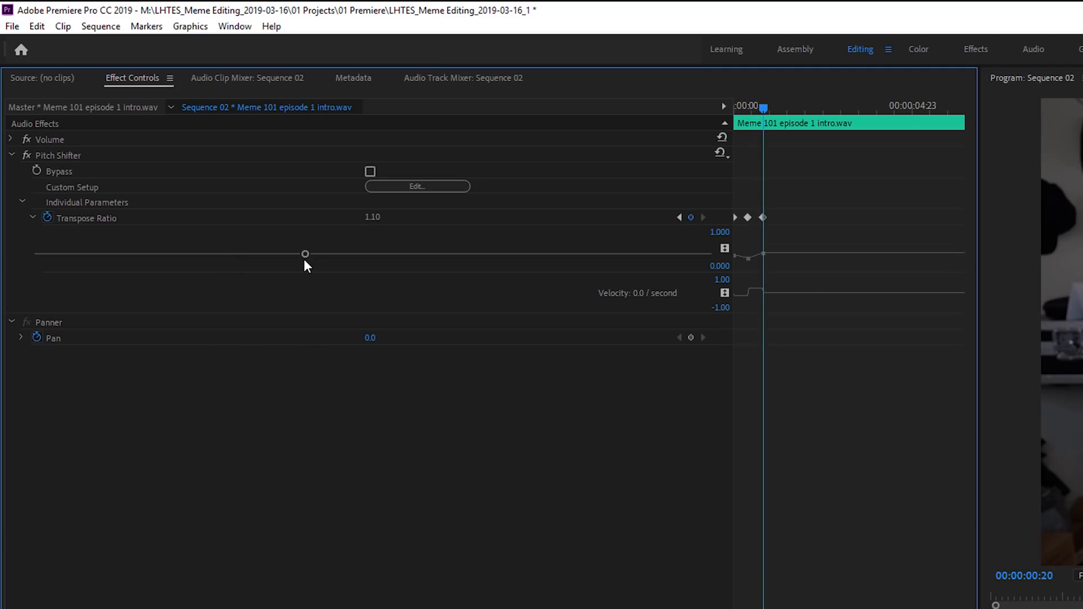
{"action": "left_click_drag", "start_coordinate": [305, 254], "coordinate": [188, 258]}
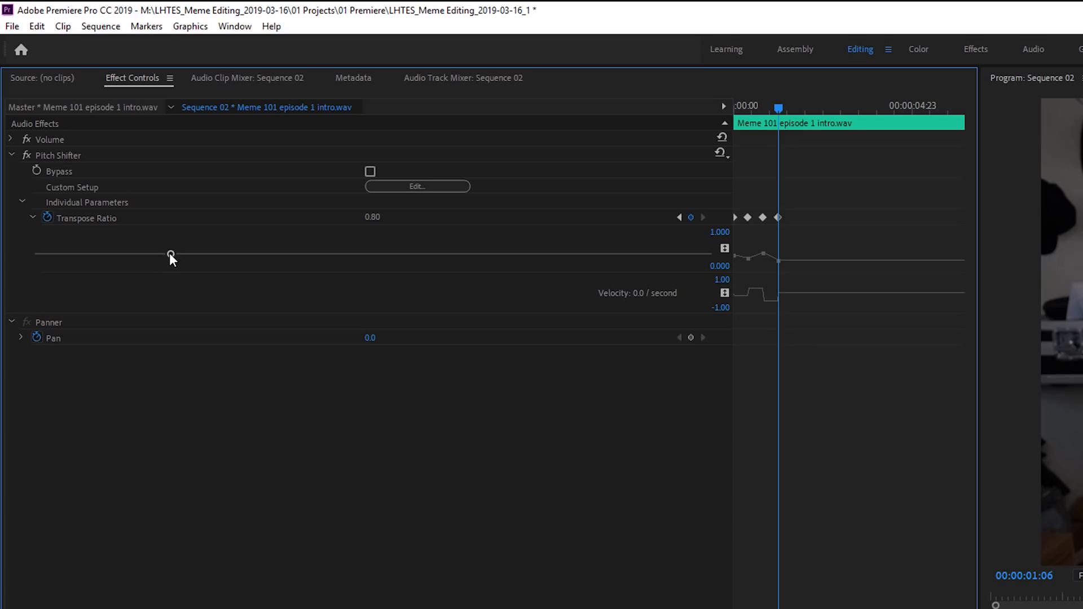
{"action": "left_click_drag", "start_coordinate": [171, 254], "coordinate": [396, 271]}
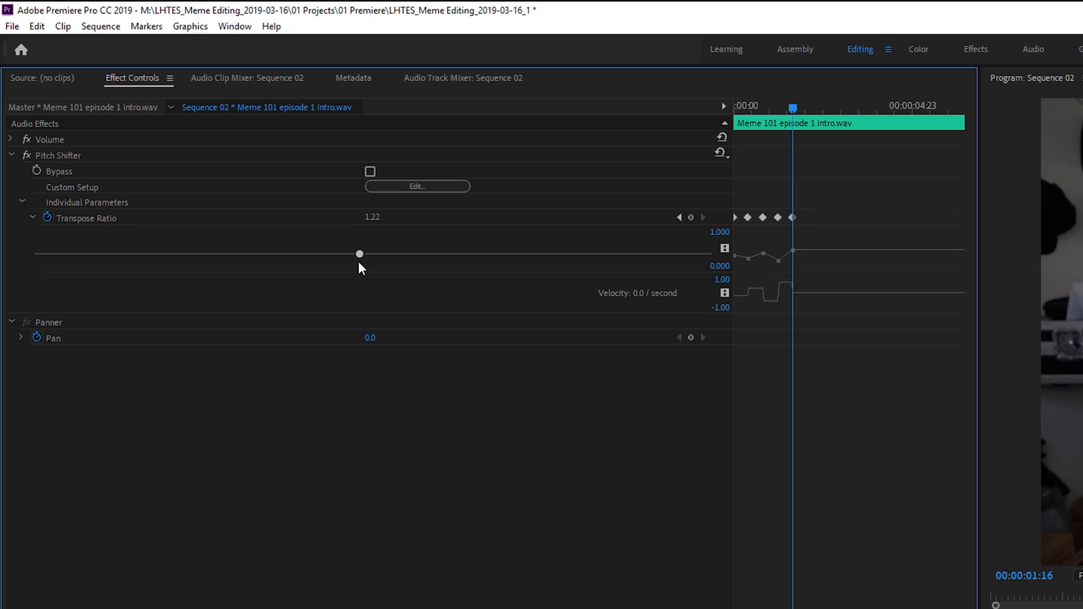
{"action": "left_click_drag", "start_coordinate": [359, 262], "coordinate": [350, 261]}
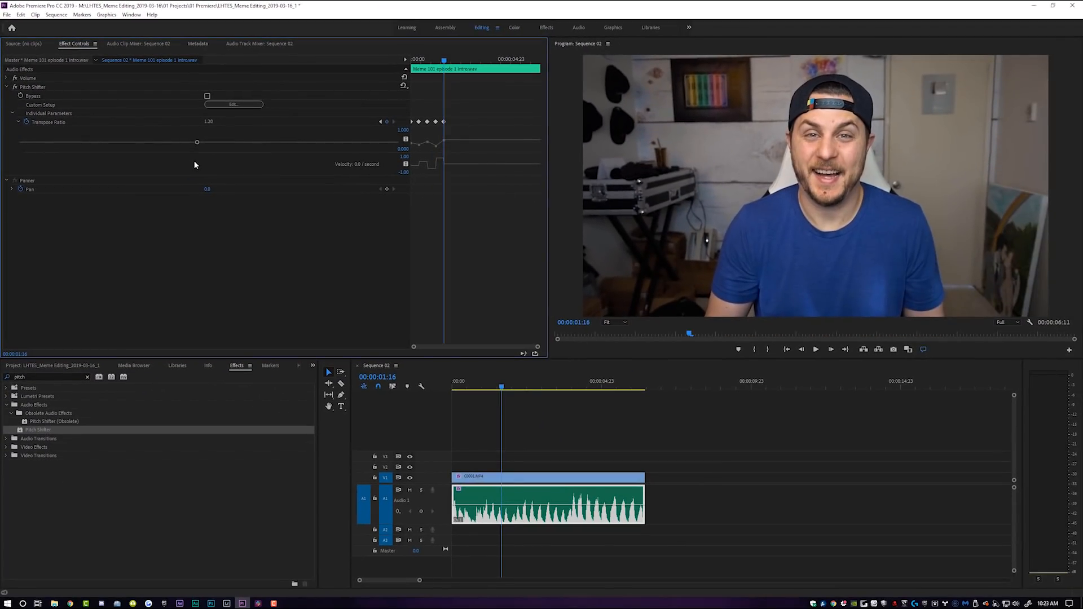
Continue playback and record more Transpose Ratio keyframes swinging the ratio between about 0.50 and 1.60
{"action": "mouse_move", "coordinate": [197, 142]}
{"action": "left_mouse_down"}
{"action": "mouse_move", "coordinate": [44, 146]}
{"action": "mouse_move", "coordinate": [271, 145]}
{"action": "mouse_move", "coordinate": [46, 107]}
{"action": "left_mouse_up"}
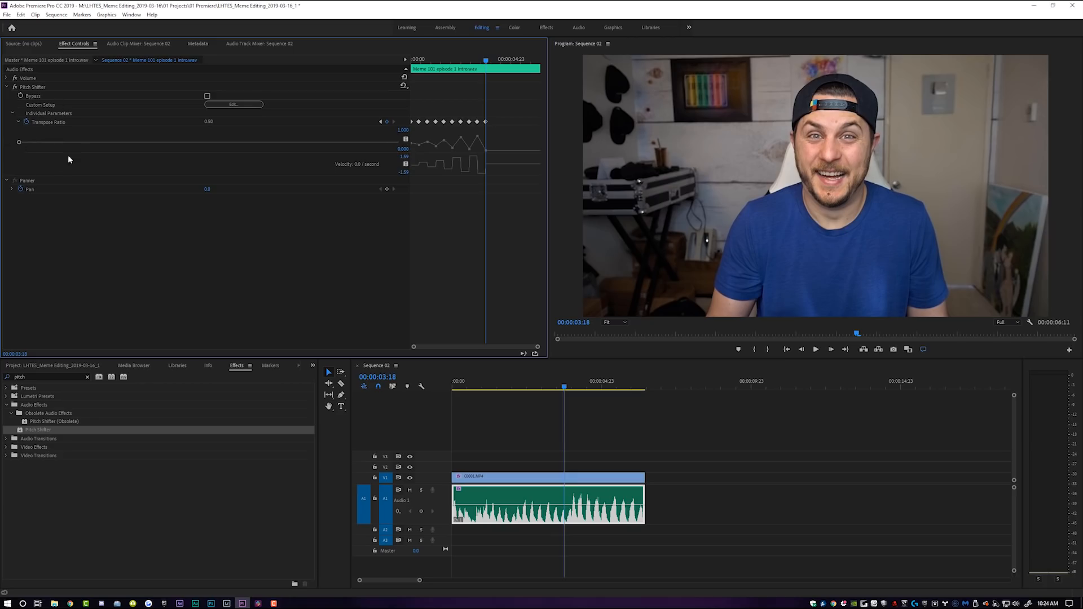
{"action": "key", "text": "space"}
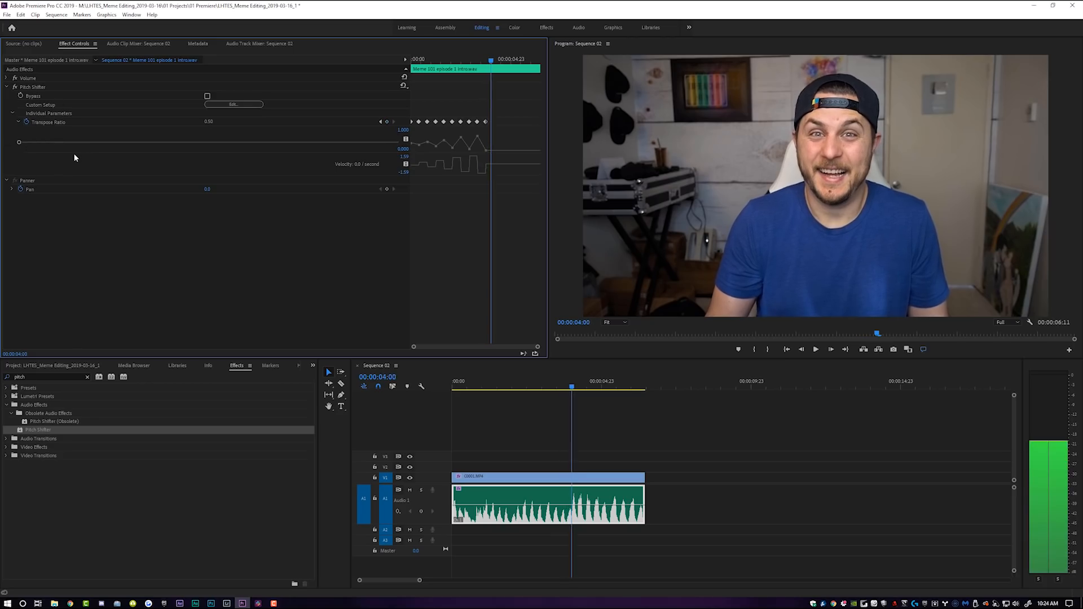
{"action": "left_click_drag", "start_coordinate": [19, 142], "coordinate": [88, 143]}
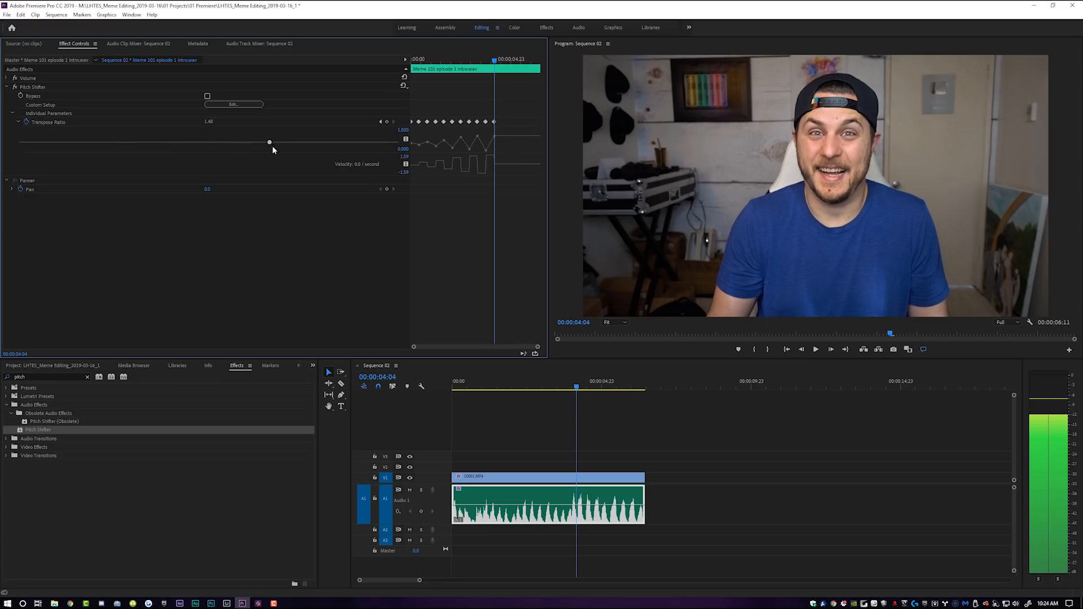
{"action": "left_click_drag", "start_coordinate": [276, 147], "coordinate": [287, 147]}
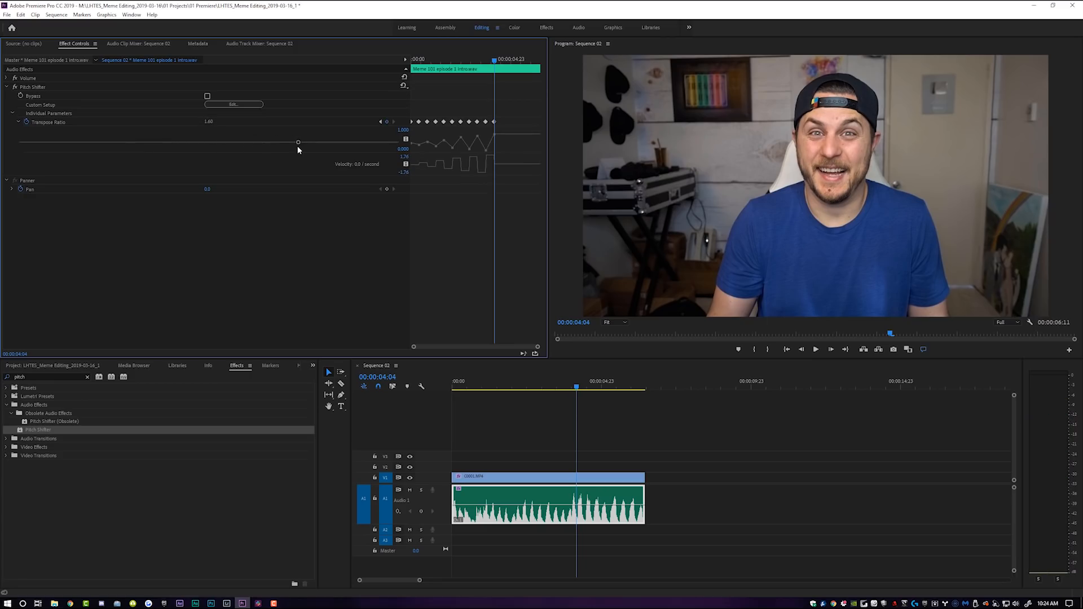
{"action": "key", "text": "space"}
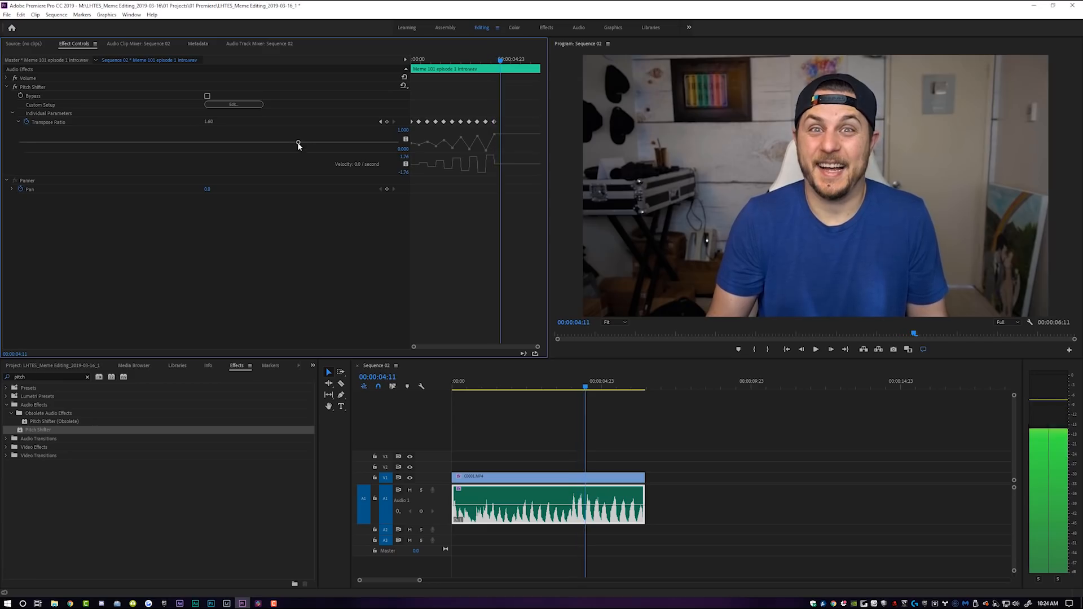
{"action": "left_click_drag", "start_coordinate": [298, 145], "coordinate": [266, 147]}
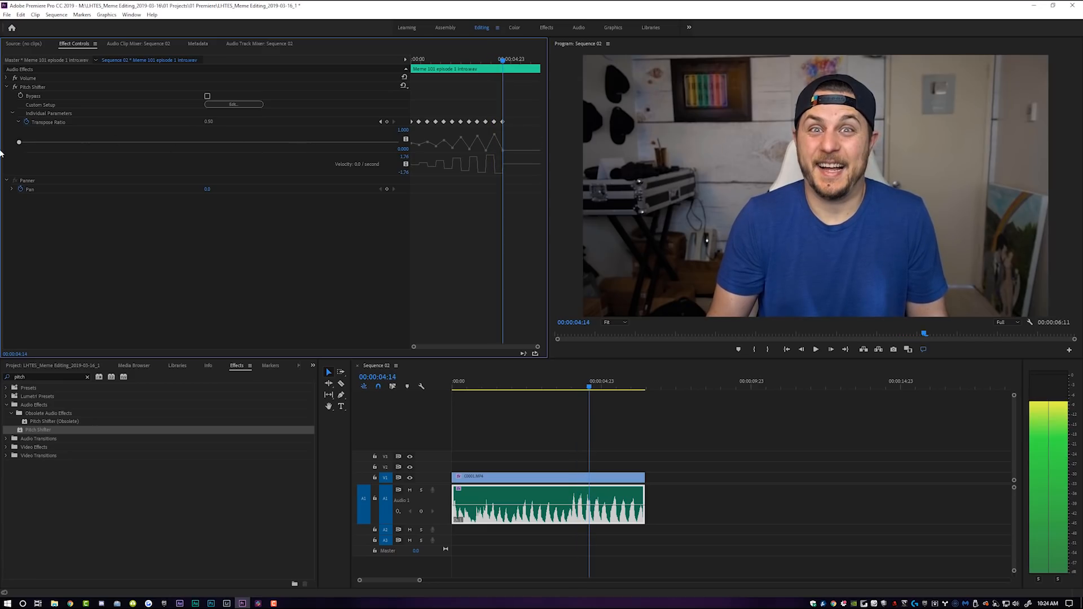
{"action": "left_click_drag", "start_coordinate": [1, 154], "coordinate": [1, 154]}
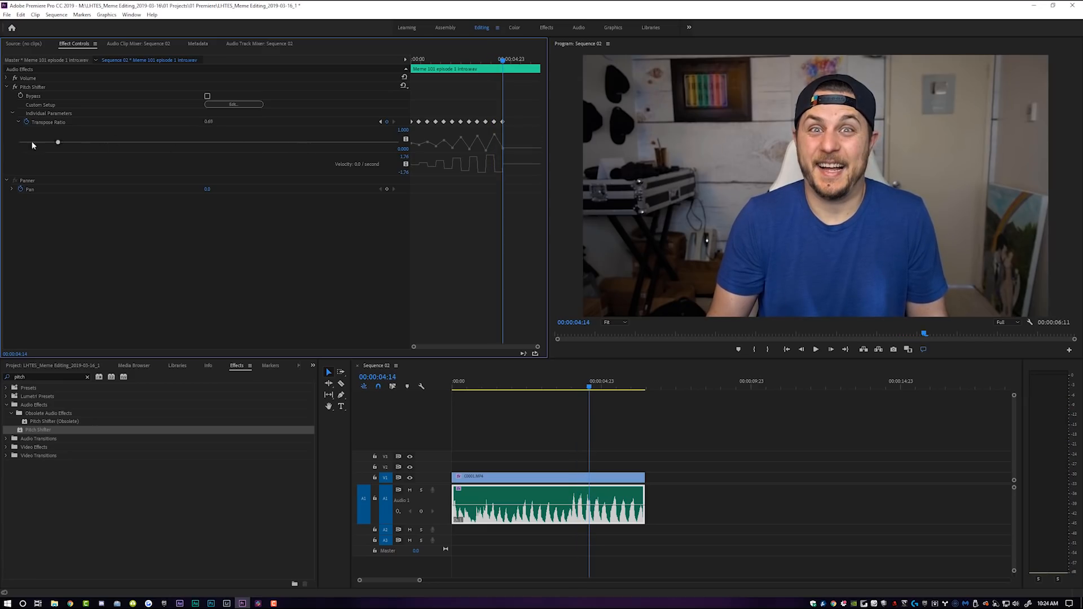
{"action": "key", "text": "space"}
{"action": "mouse_move", "coordinate": [36, 153]}
{"action": "left_mouse_down"}
{"action": "mouse_move", "coordinate": [195, 140]}
{"action": "mouse_move", "coordinate": [19, 148]}
{"action": "left_mouse_up"}
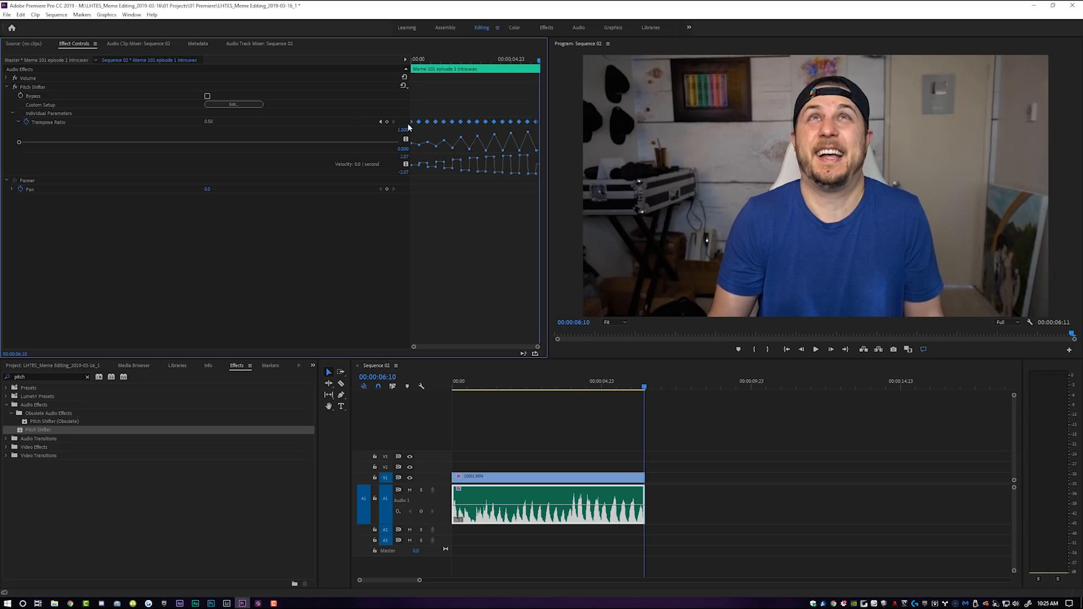
Give all Transpose Ratio keyframes a smooth Bezier interpolation and preview the sequence from the start
{"action": "right_click", "coordinate": [442, 120]}
{"action": "left_click", "coordinate": [452, 203]}
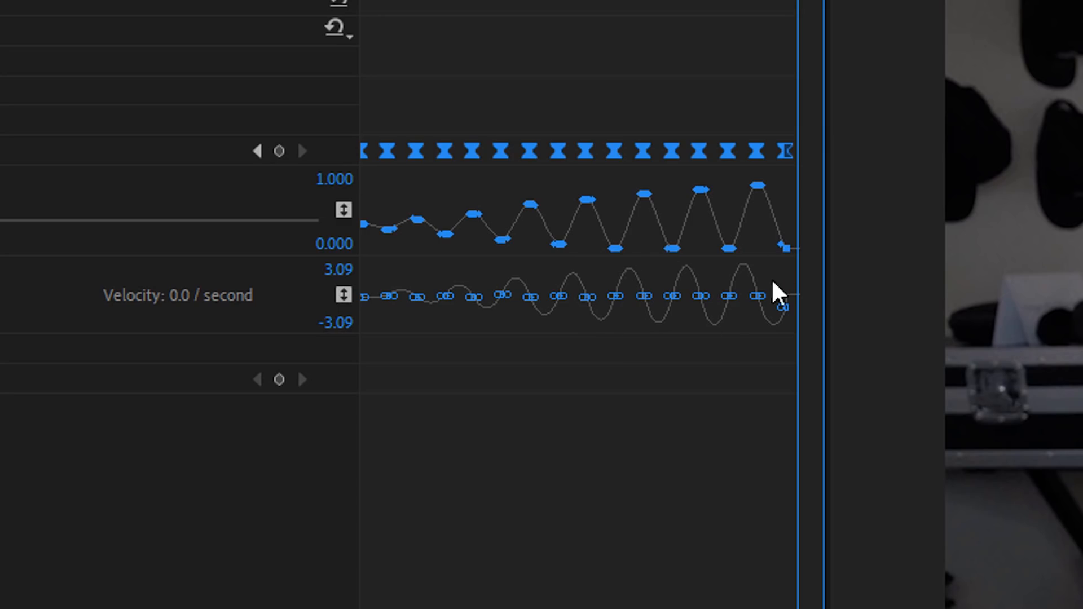
{"action": "key", "text": "space"}
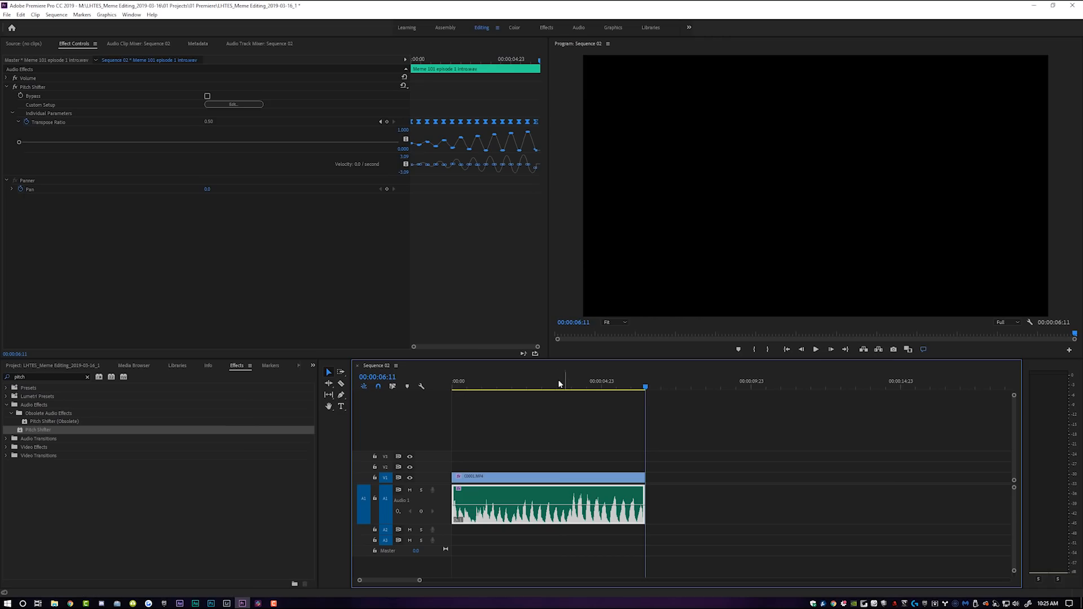
{"action": "key", "text": "Home"}
{"action": "key", "text": "space"}
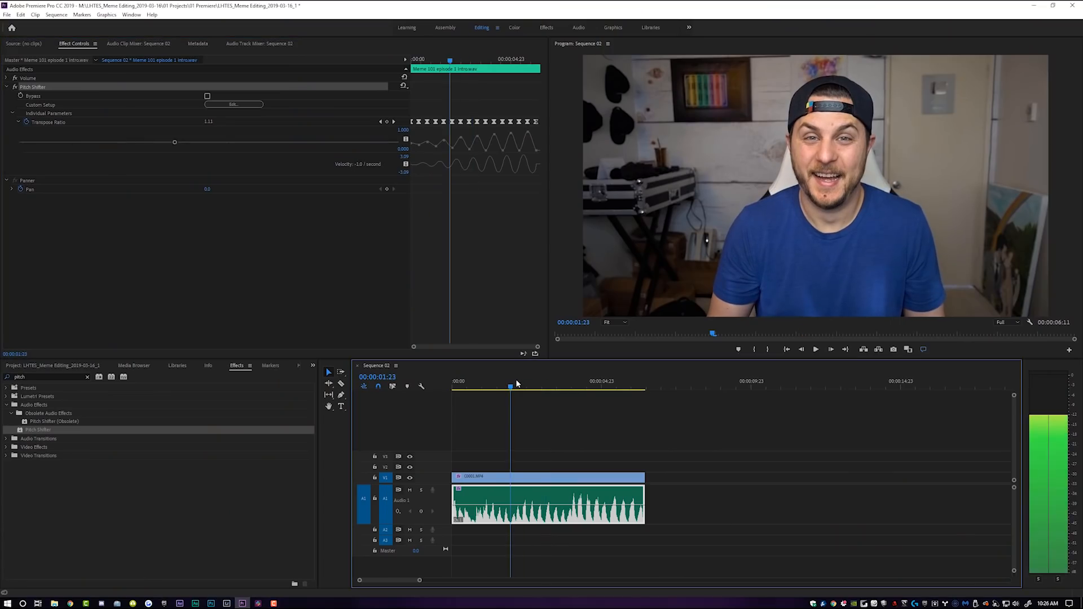
{"action": "key", "text": "space"}
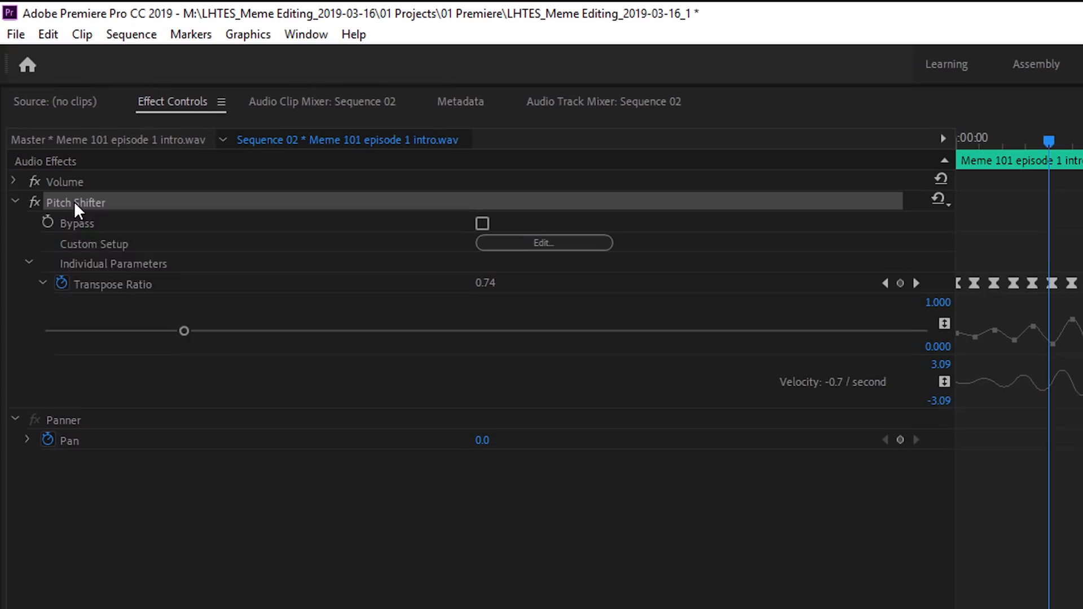
Save the Pitch Shifter effect as a preset named Pitch Up Gradual, anchored to the In Point
{"action": "right_click", "coordinate": [74, 201]}
{"action": "left_click", "coordinate": [155, 236]}
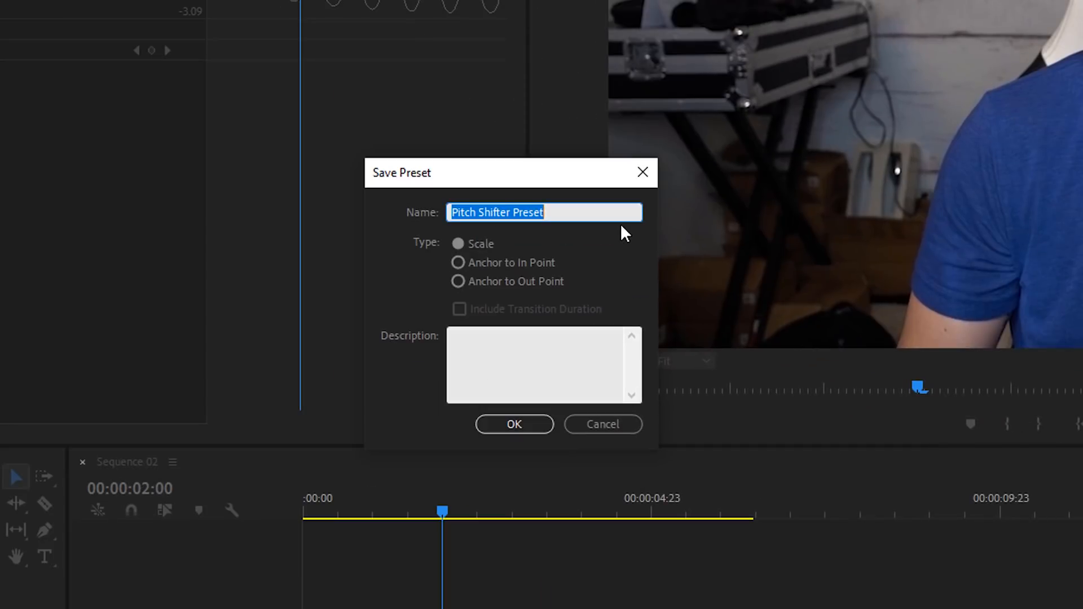
{"action": "type", "text": "Pitch Up Gradual"}
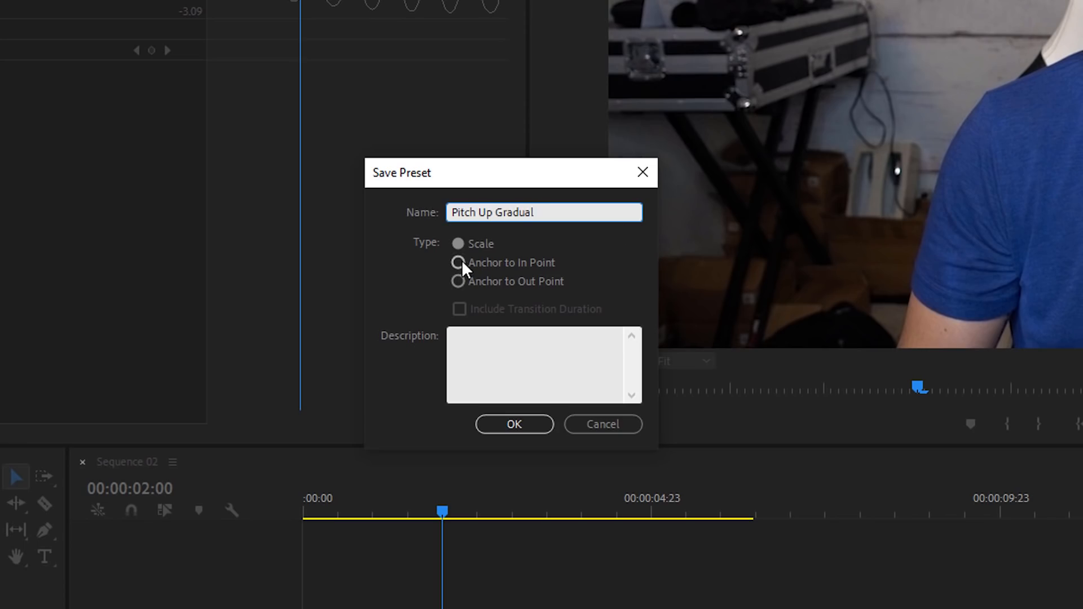
{"action": "left_click", "coordinate": [458, 262]}
{"action": "left_click", "coordinate": [522, 425]}
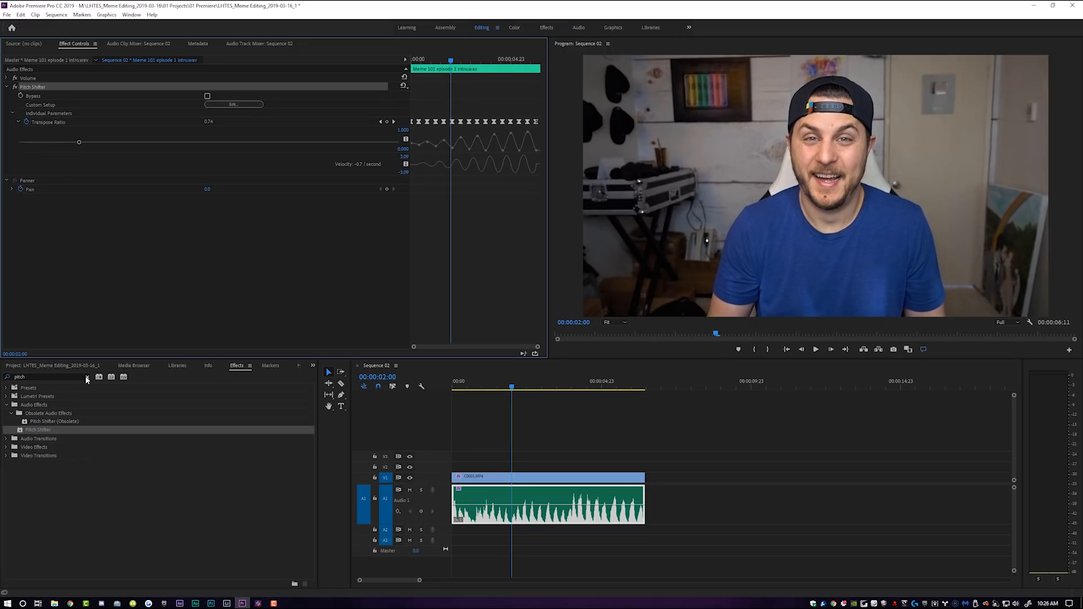
Clear the effects search, open the Presets folder and drag the Pitch Up Gradual preset onto the audio clip
{"action": "left_click", "coordinate": [87, 377]}
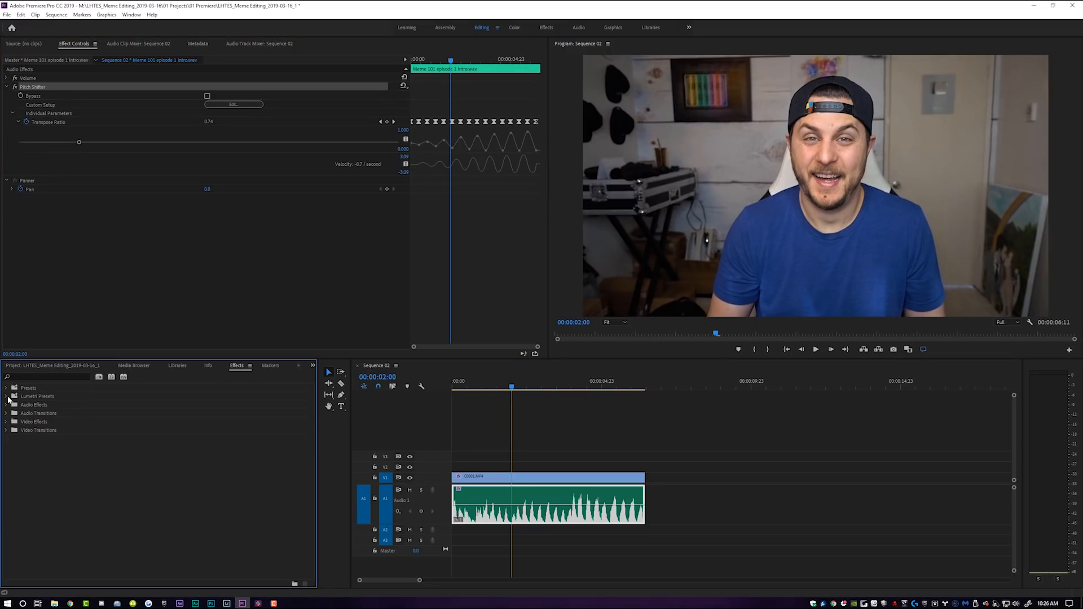
{"action": "left_click", "coordinate": [8, 388]}
{"action": "left_click", "coordinate": [50, 405]}
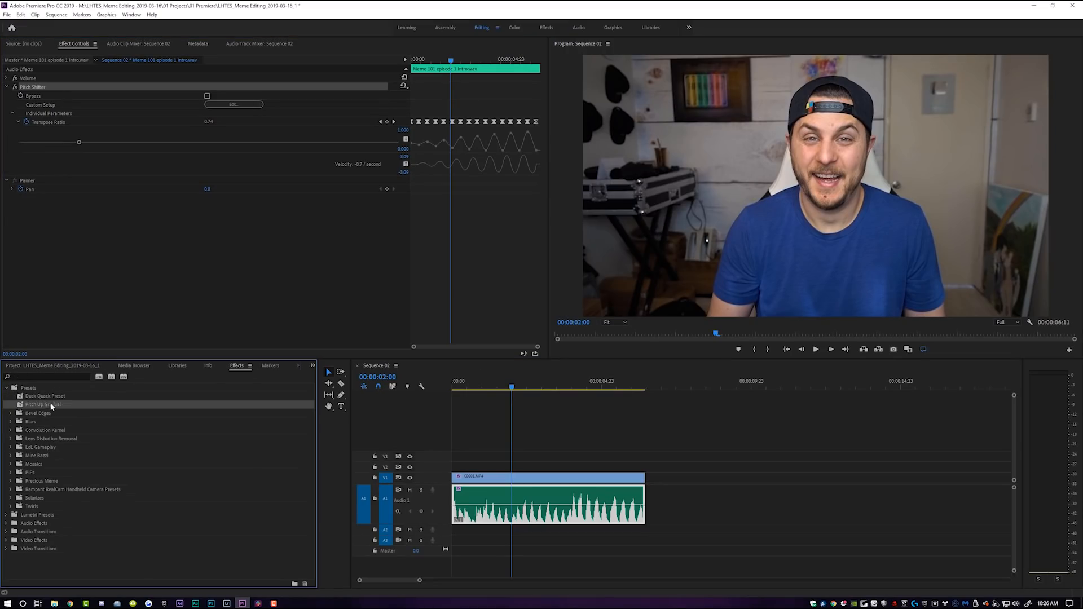
{"action": "left_click_drag", "start_coordinate": [55, 403], "coordinate": [519, 492]}
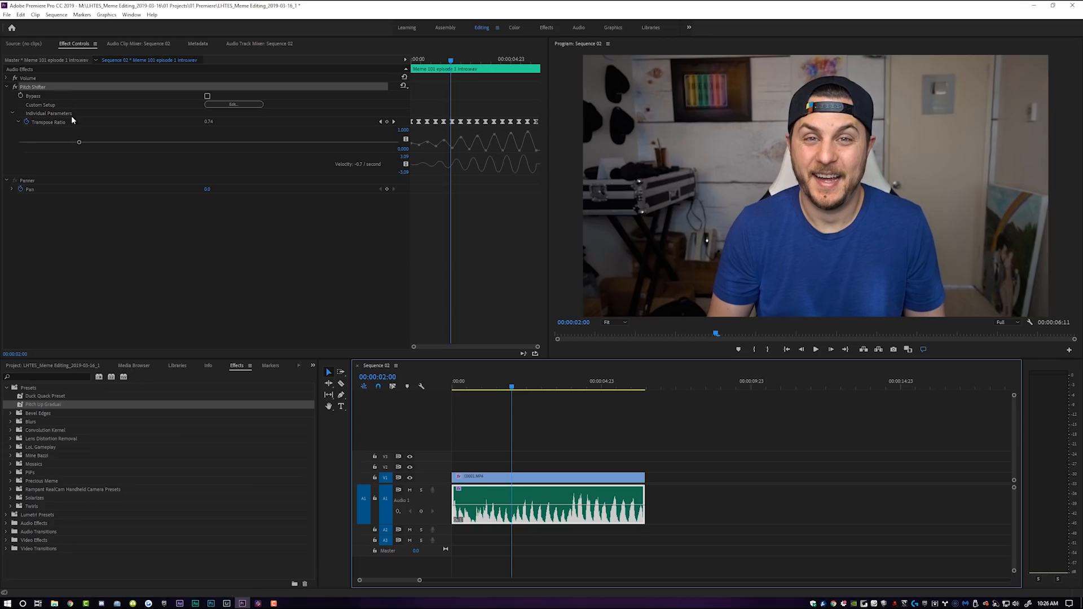
Delete the original Pitch Shifter effect from the clip and apply the Pitch Up Gradual preset again
{"action": "left_click", "coordinate": [32, 87]}
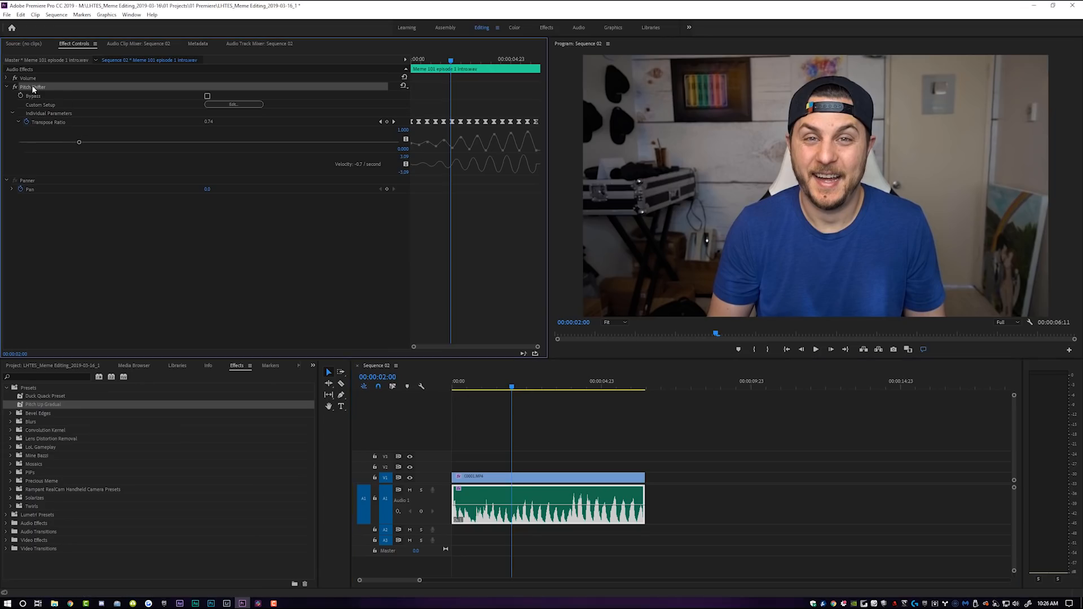
{"action": "key", "text": "Delete"}
{"action": "left_click_drag", "start_coordinate": [31, 407], "coordinate": [499, 492]}
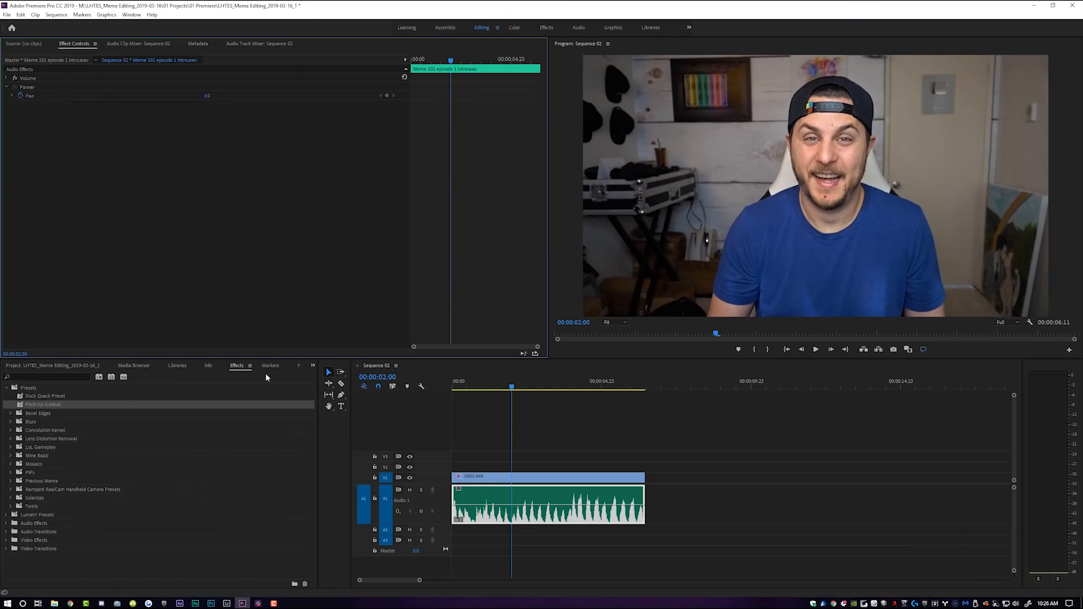
Search the effects for pitch shif and apply the Pitch Shifter effect to the audio clip
{"action": "left_click", "coordinate": [40, 374]}
{"action": "type", "text": "pitch shif"}
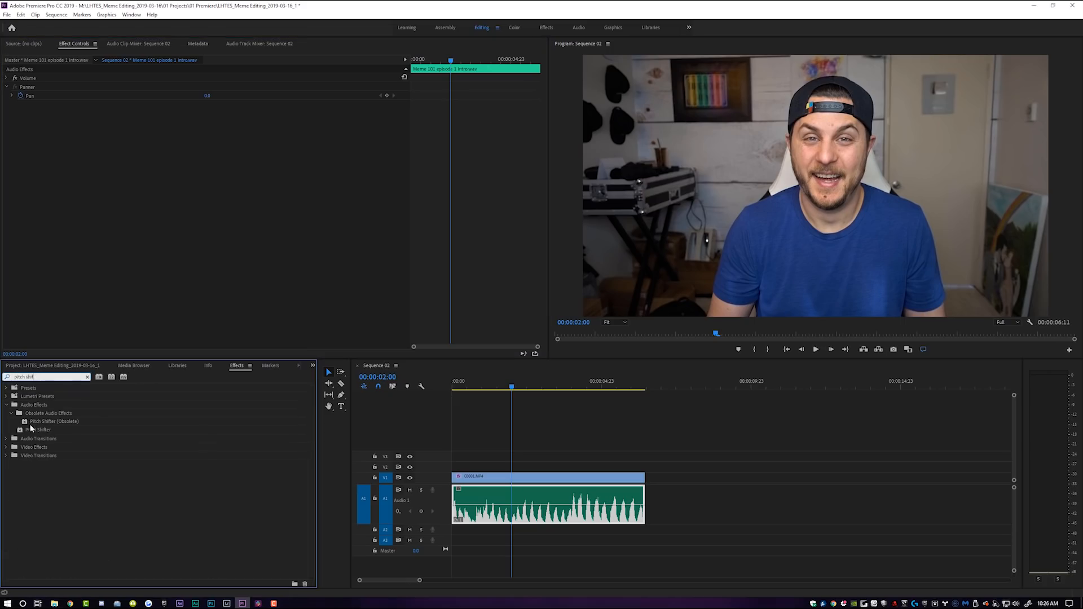
{"action": "left_click_drag", "start_coordinate": [31, 429], "coordinate": [502, 496]}
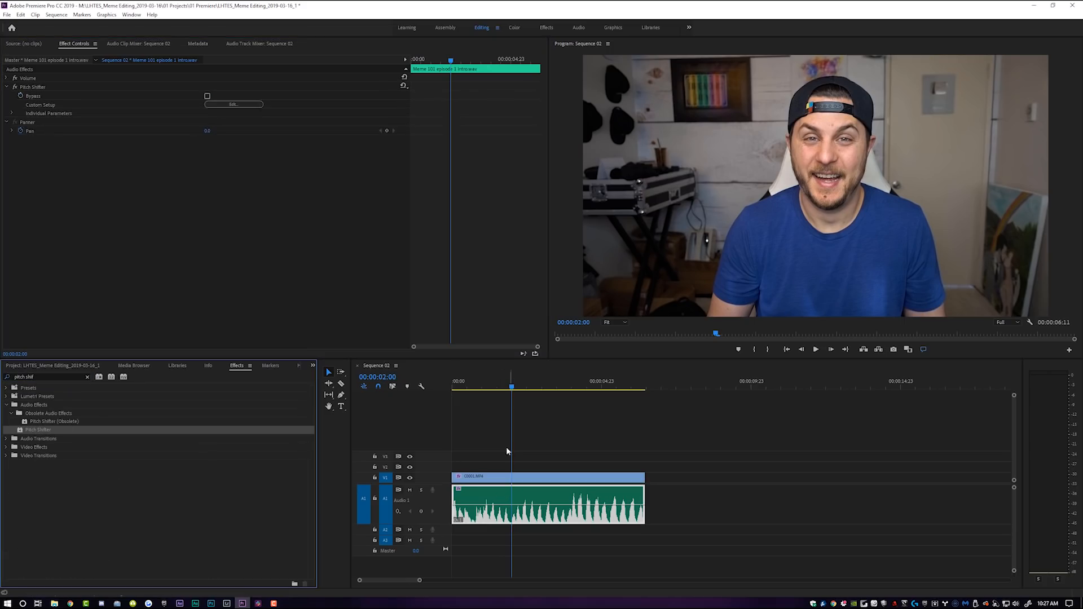
Open the Pitch Shifter's custom setup editor at the sequence start and close it again
{"action": "left_click_drag", "start_coordinate": [499, 383], "coordinate": [450, 379]}
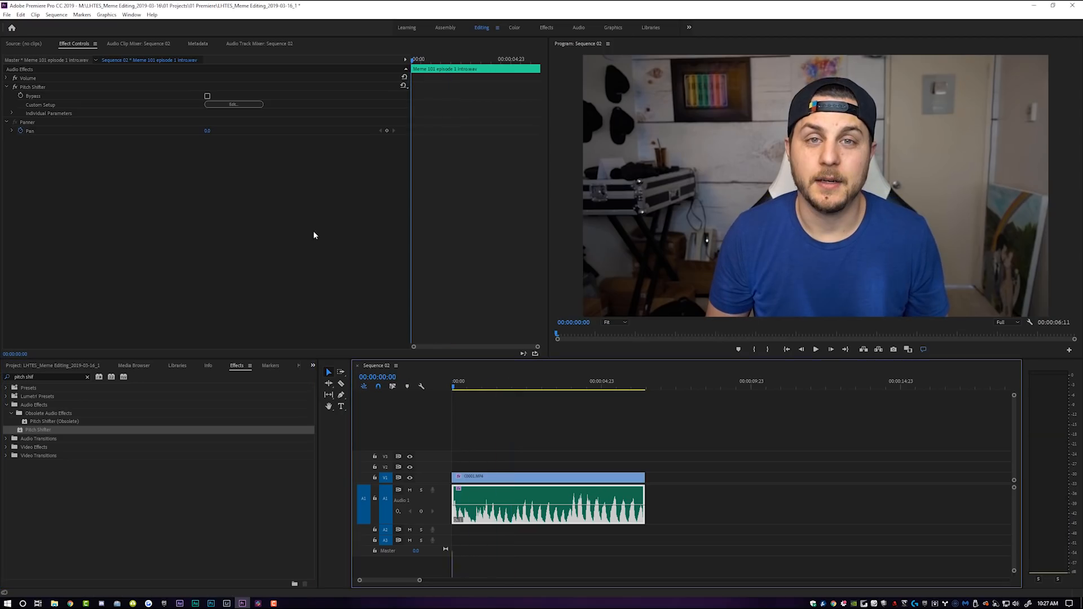
{"action": "left_click", "coordinate": [236, 104]}
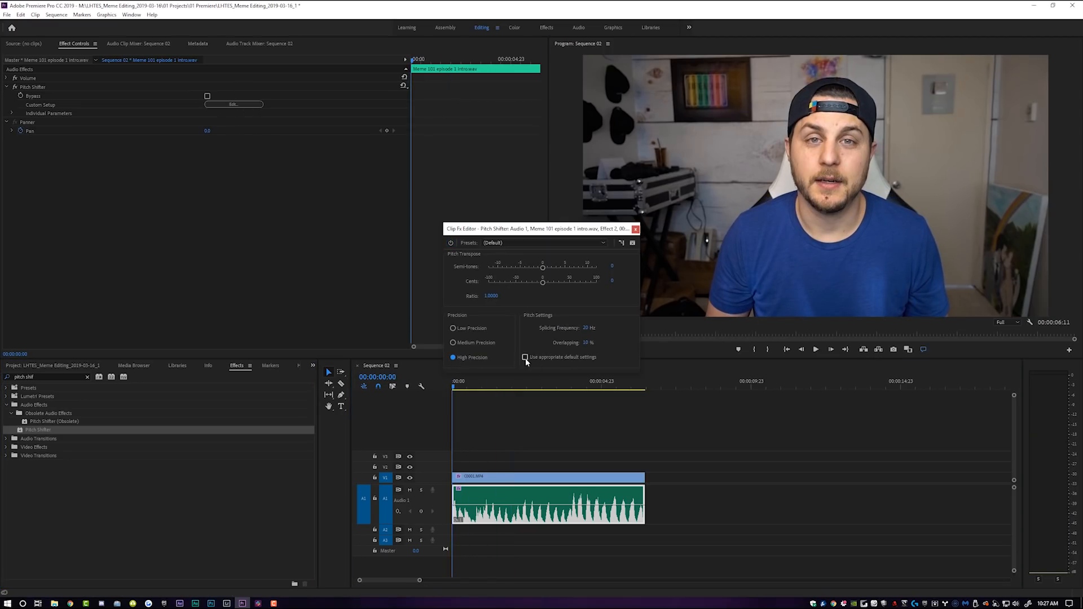
{"action": "left_click", "coordinate": [636, 230]}
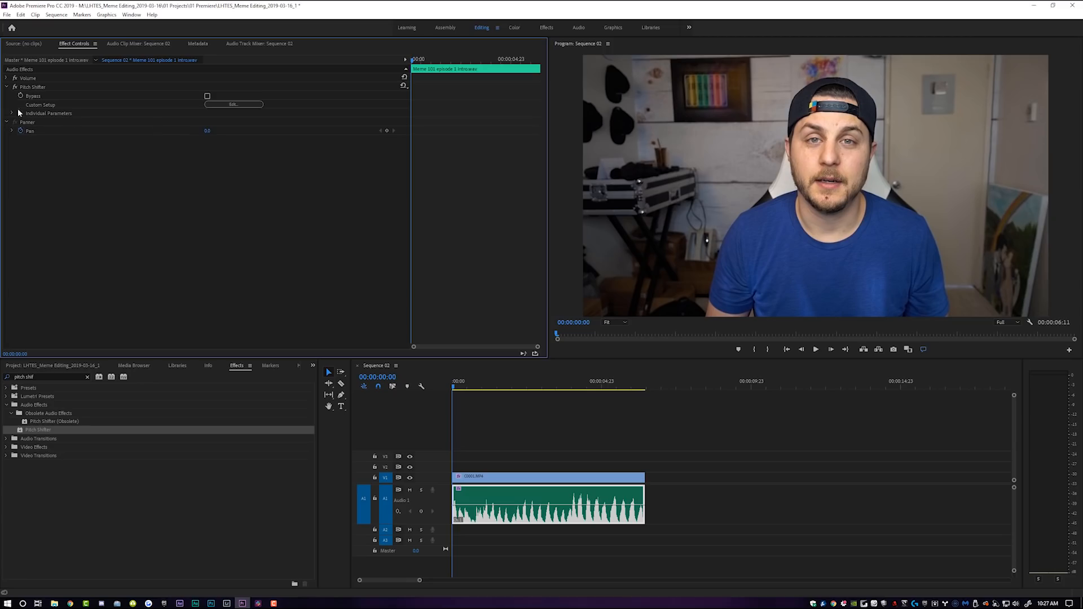
Expand the Pitch Shifter's individual parameters and turn on keyframing for Transpose Ratio
{"action": "left_click", "coordinate": [12, 113]}
{"action": "left_click", "coordinate": [19, 123]}
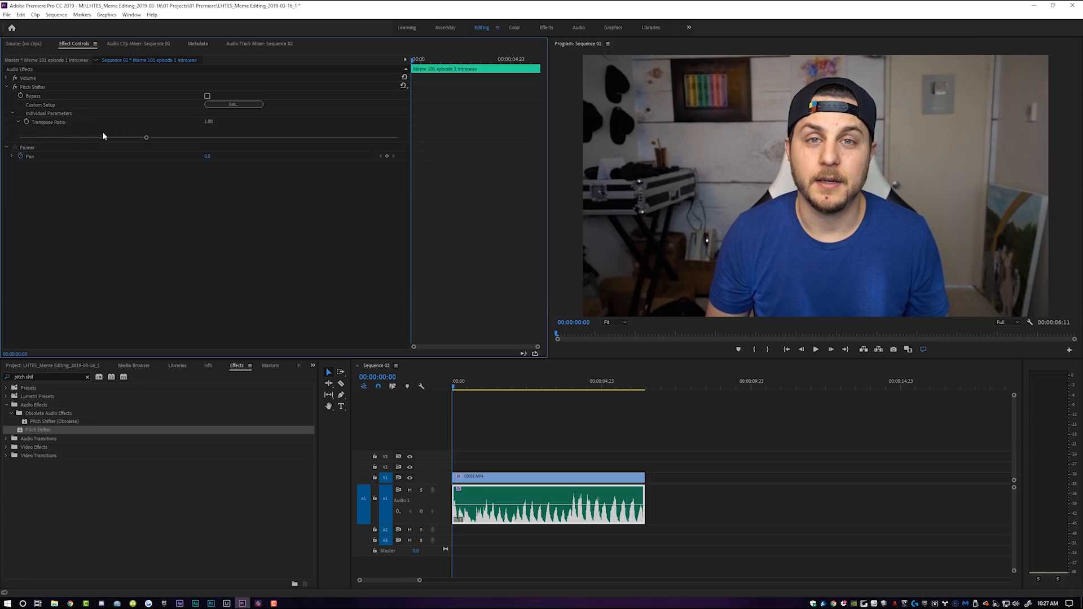
{"action": "left_click", "coordinate": [27, 122]}
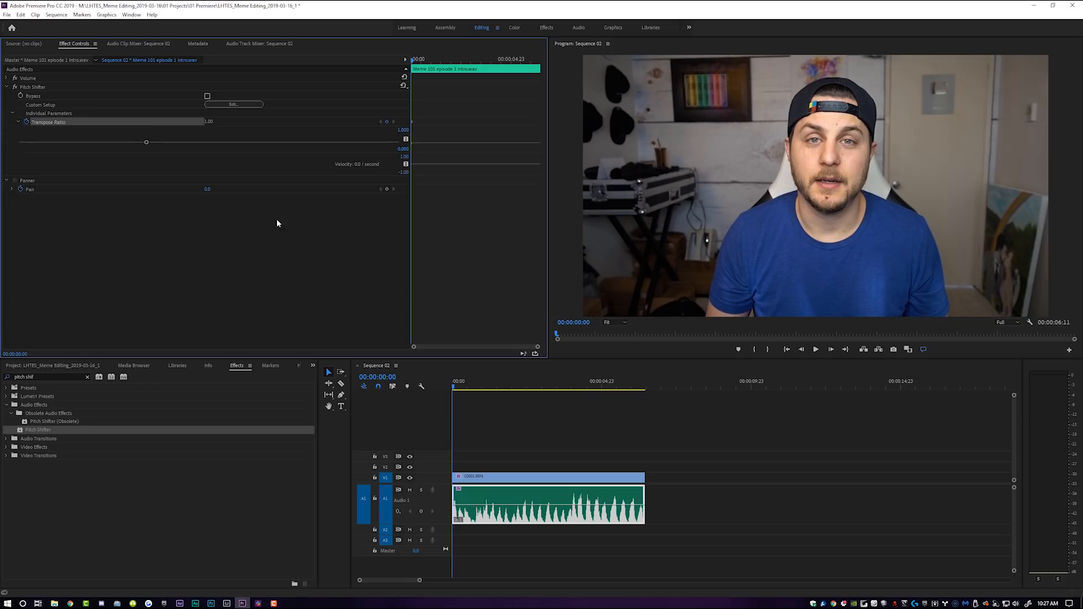
Zoom in on the clip, play a few frames and raise the Transpose Ratio to add a higher keyframe
{"action": "left_click_drag", "start_coordinate": [419, 580], "coordinate": [369, 580]}
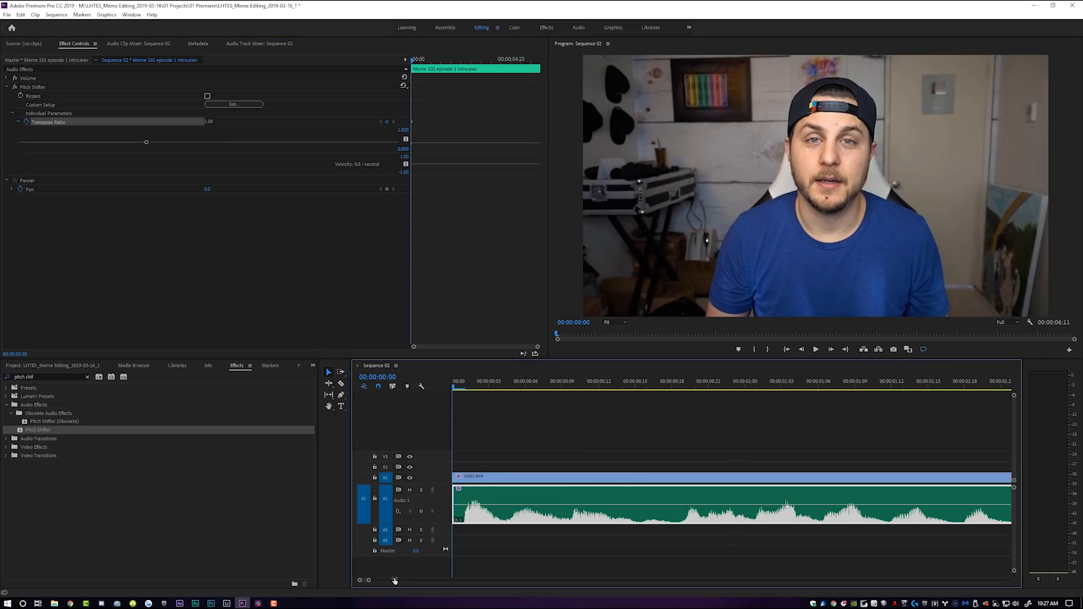
{"action": "key", "text": "space"}
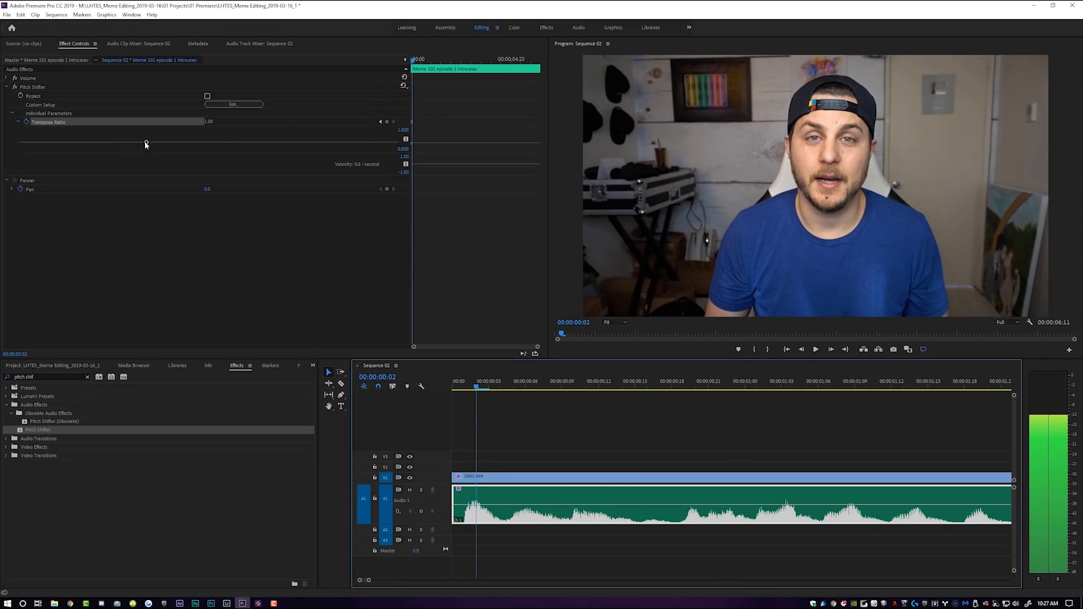
{"action": "left_click_drag", "start_coordinate": [145, 143], "coordinate": [303, 145]}
{"action": "key", "text": "space"}
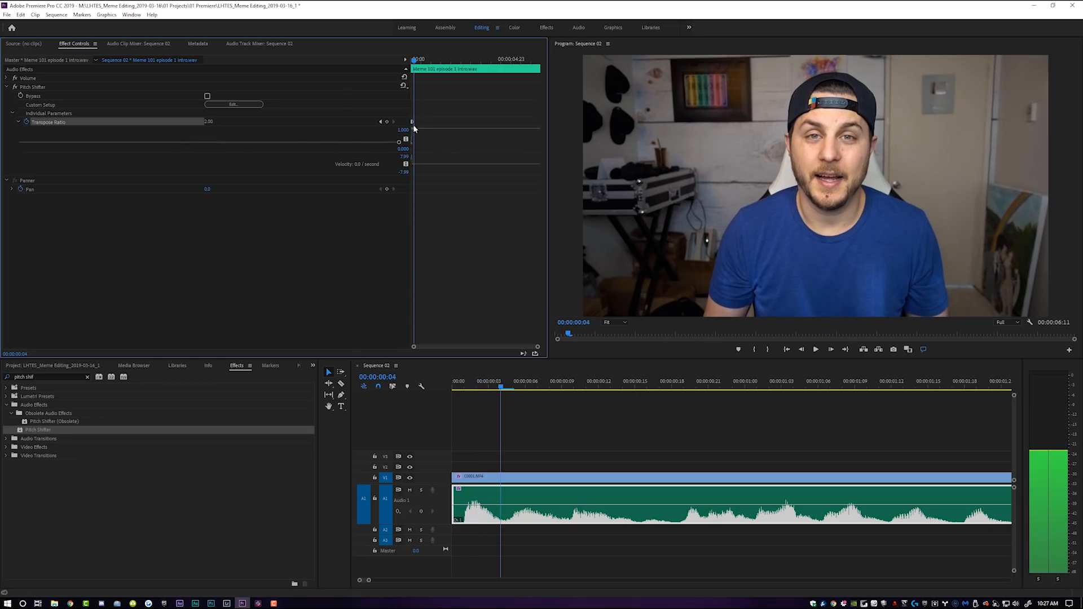
Drop the Transpose Ratio back to 1.00, then copy the keyframes and paste them repeatedly along the clip
{"action": "left_click_drag", "start_coordinate": [398, 145], "coordinate": [146, 141]}
{"action": "scroll", "coordinate": [479, 196], "scroll_direction": "up", "scroll_amount": 5}
{"action": "left_click_drag", "start_coordinate": [390, 113], "coordinate": [390, 114]}
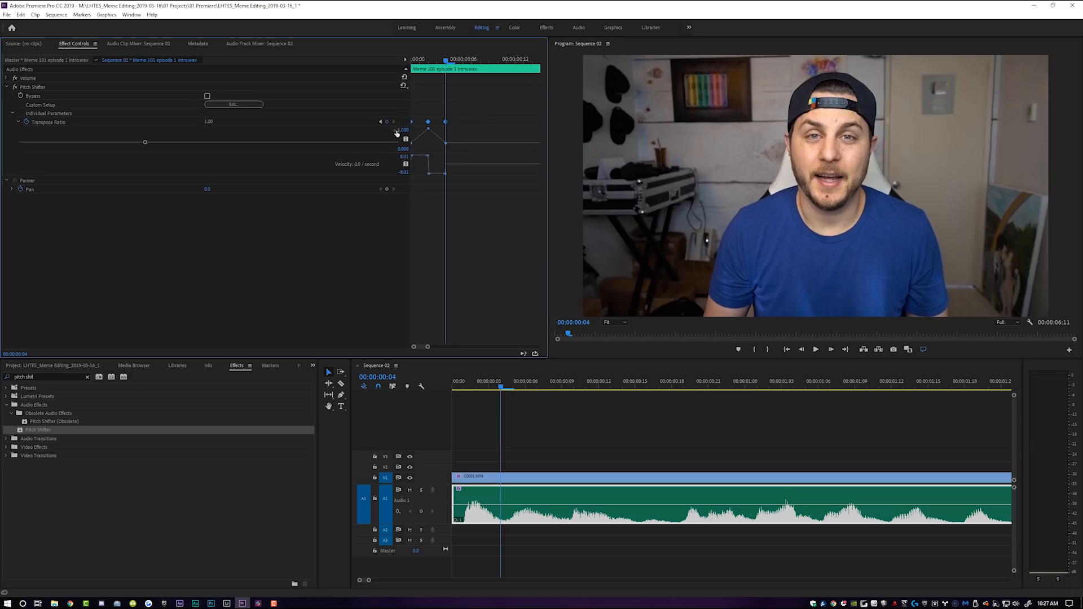
{"action": "key", "text": "Right"}
{"action": "key", "text": "ctrl+v"}
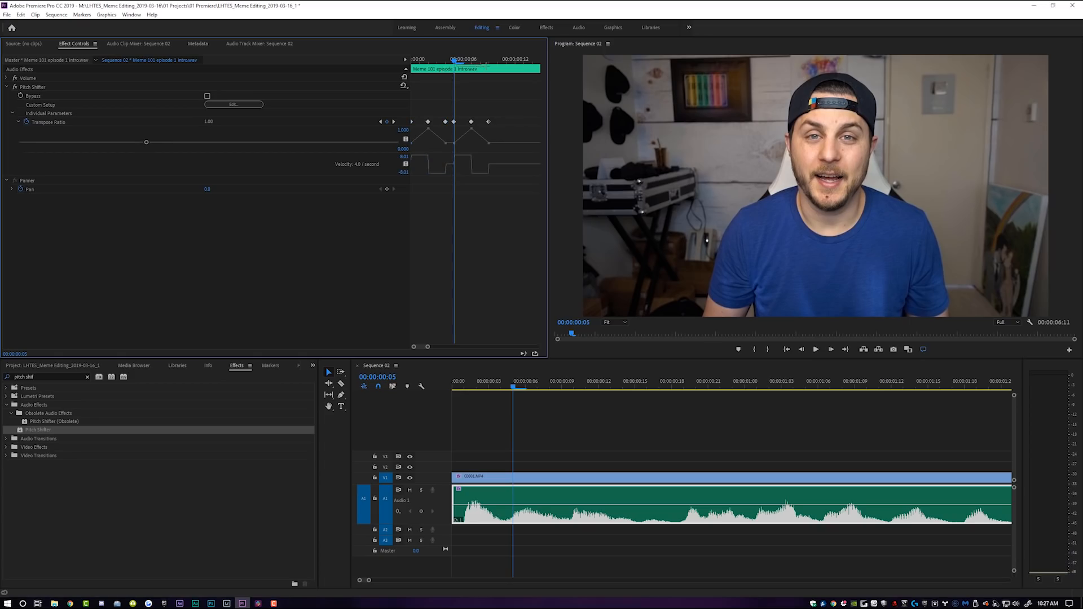
{"action": "left_click_drag", "start_coordinate": [470, 59], "coordinate": [490, 58]}
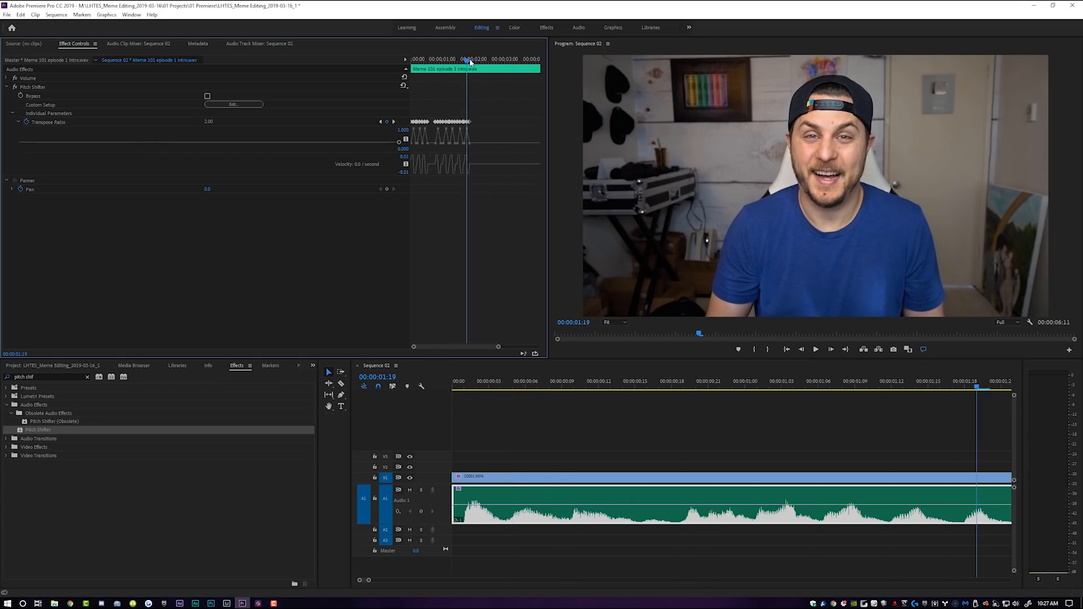
{"action": "left_click_drag", "start_coordinate": [470, 59], "coordinate": [468, 58]}
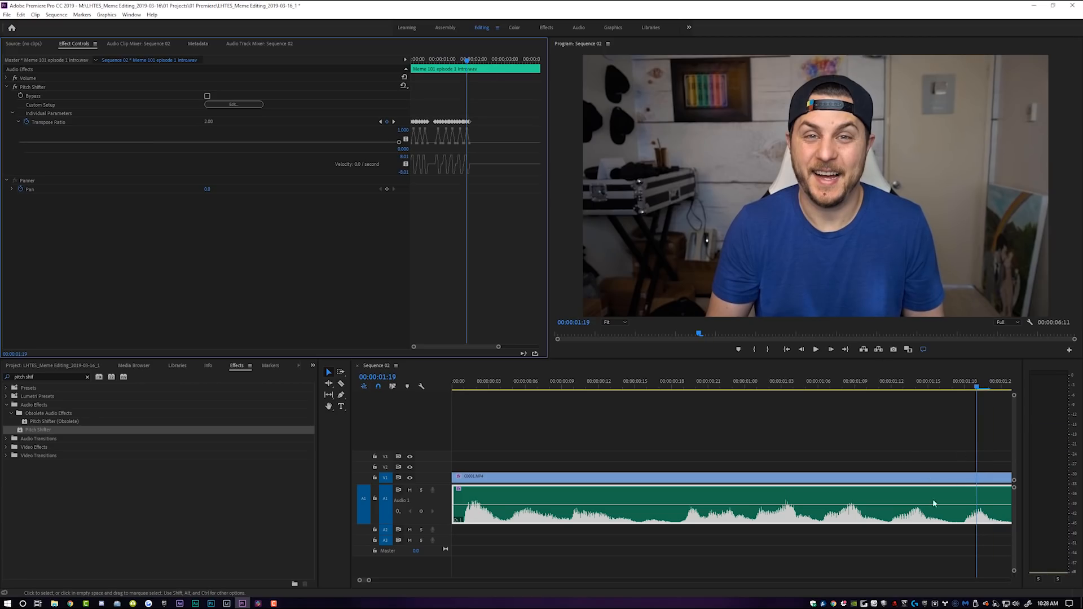
Select all Transpose Ratio keyframes across the clip and set their interpolation to Bezier
{"action": "left_click", "coordinate": [965, 382]}
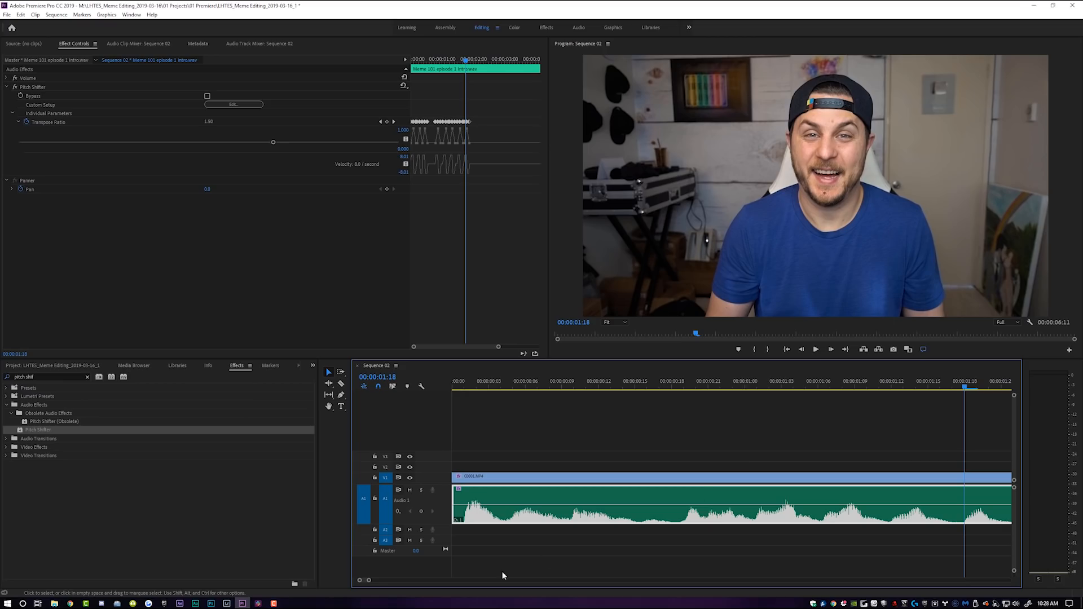
{"action": "left_click_drag", "start_coordinate": [369, 581], "coordinate": [382, 582]}
{"action": "left_click_drag", "start_coordinate": [497, 61], "coordinate": [500, 61]}
{"action": "left_click_drag", "start_coordinate": [489, 61], "coordinate": [496, 61]}
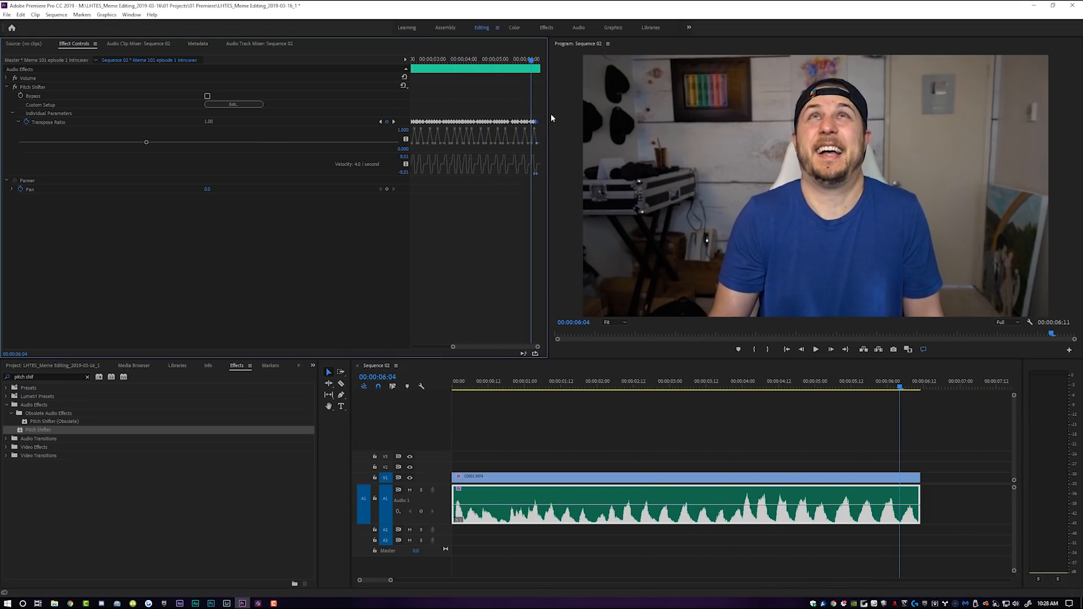
{"action": "left_click_drag", "start_coordinate": [536, 113], "coordinate": [397, 129]}
{"action": "right_click", "coordinate": [445, 122]}
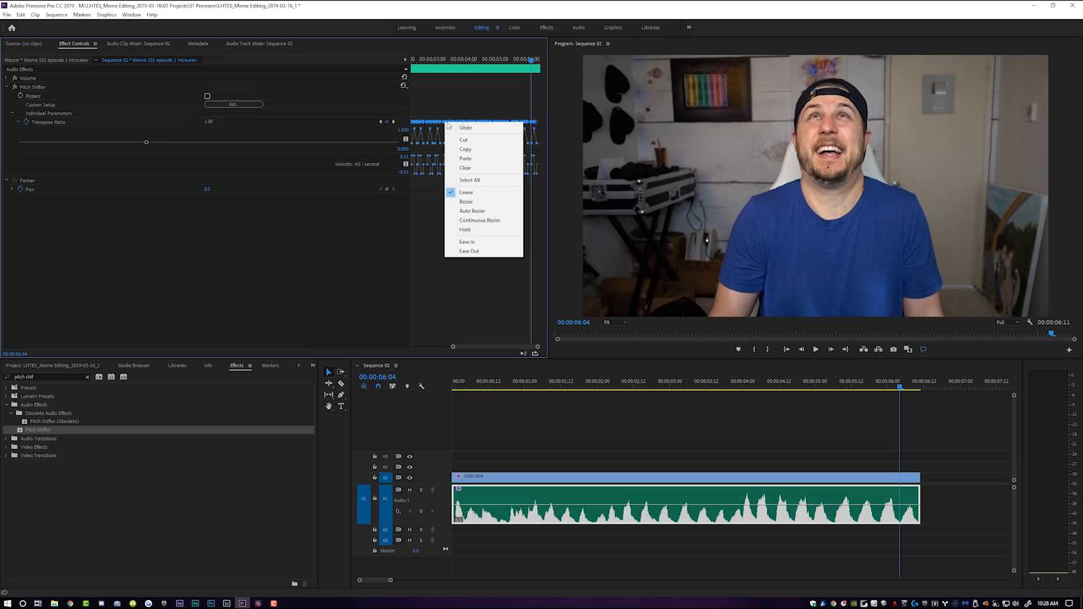
{"action": "left_click", "coordinate": [480, 202]}
Deselect the clip and preview the sequence from the start
{"action": "left_click", "coordinate": [625, 408]}
{"action": "left_click_drag", "start_coordinate": [391, 580], "coordinate": [431, 580]}
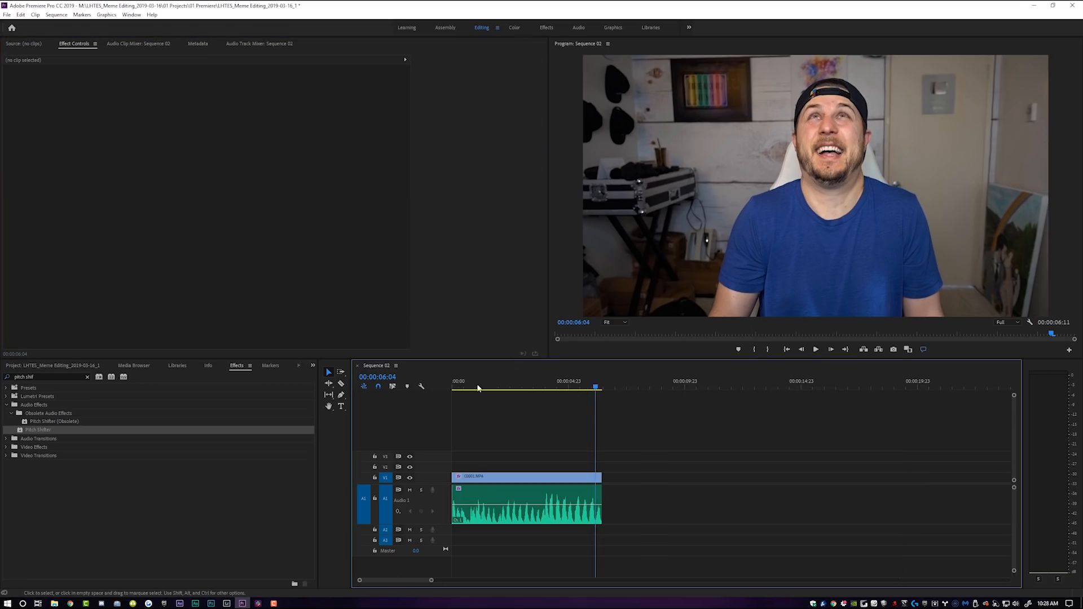
{"action": "key", "text": "Home"}
{"action": "key", "text": "space"}
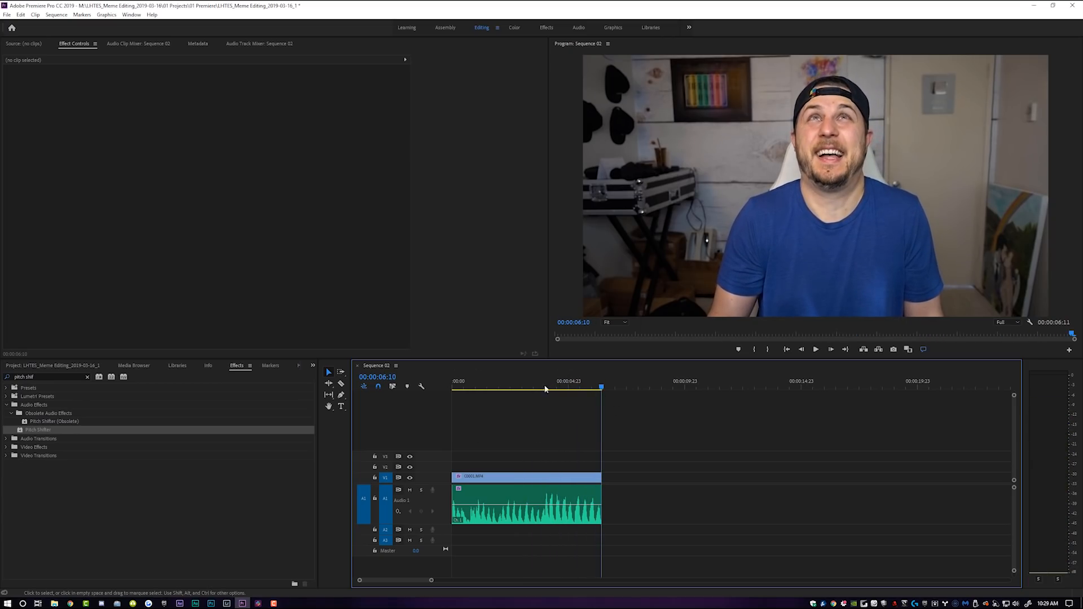
Select the video clip and apply the Twirl effect from Video Effects > Distort
{"action": "left_click", "coordinate": [476, 385]}
{"action": "left_click", "coordinate": [537, 490]}
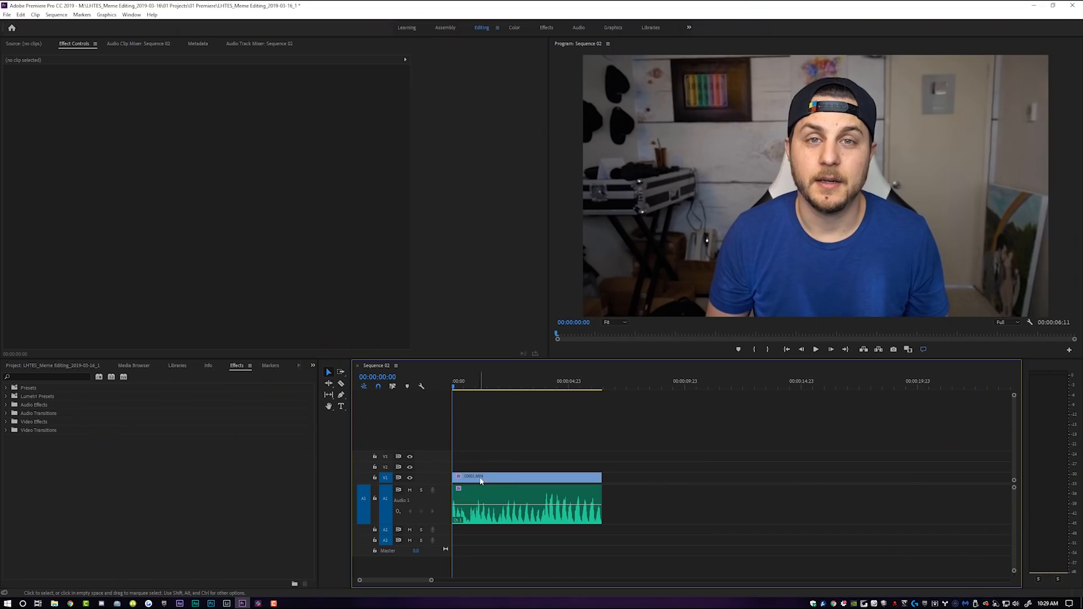
{"action": "left_click", "coordinate": [480, 479]}
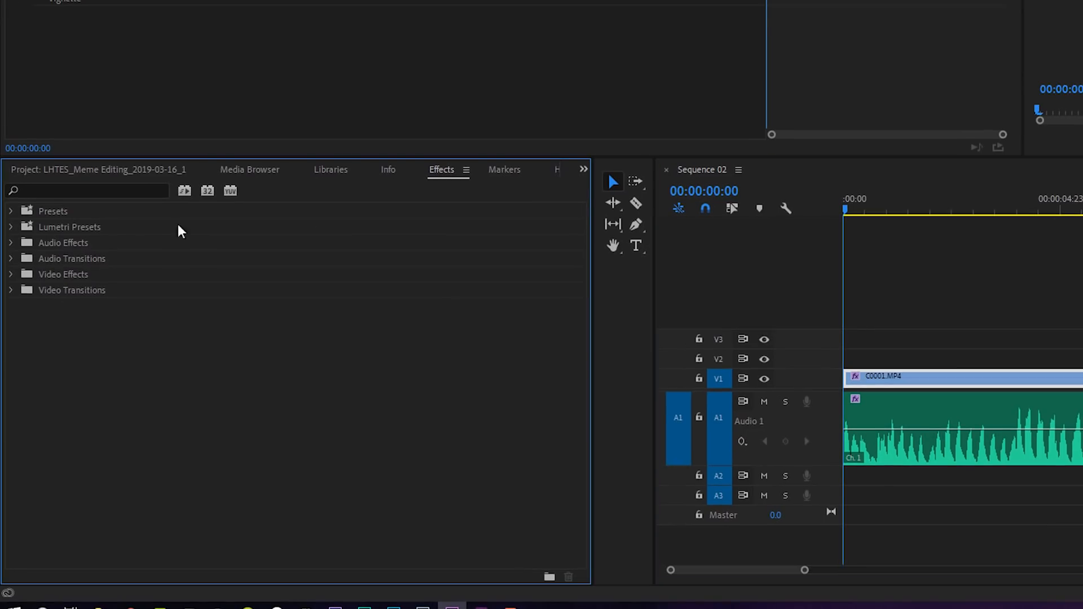
{"action": "left_click", "coordinate": [12, 273]}
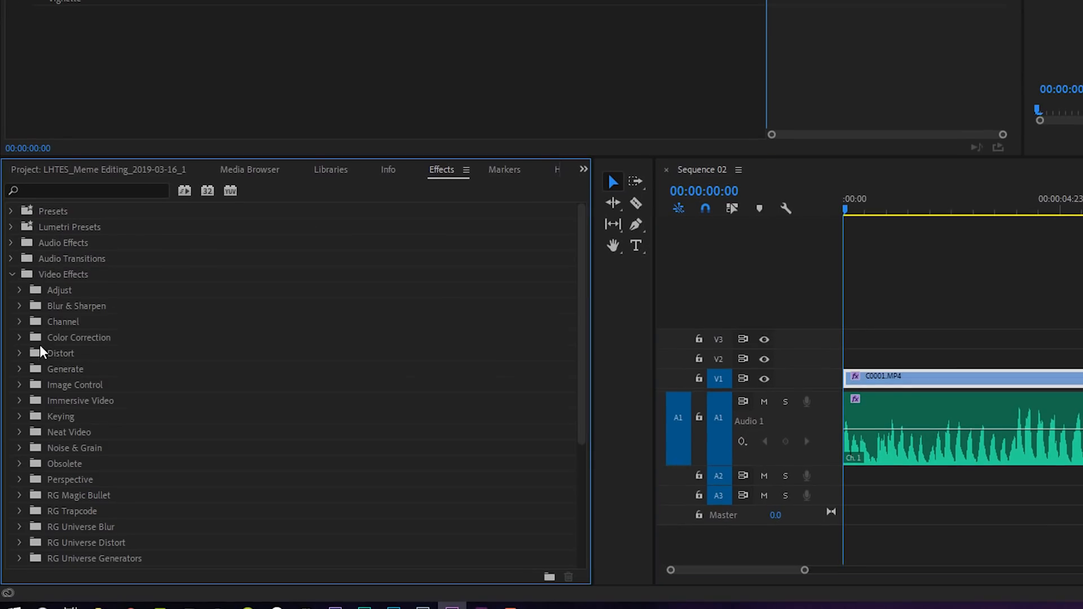
{"action": "left_click", "coordinate": [19, 353]}
{"action": "scroll", "coordinate": [140, 369], "scroll_direction": "down", "scroll_amount": 1}
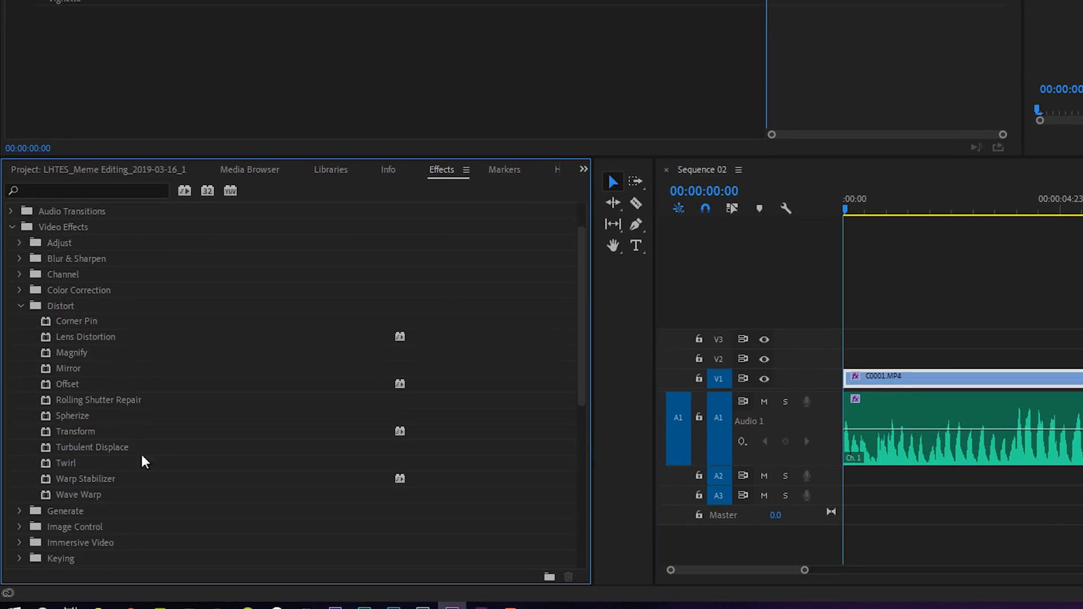
{"action": "left_click", "coordinate": [74, 463]}
{"action": "left_click_drag", "start_coordinate": [67, 462], "coordinate": [925, 377]}
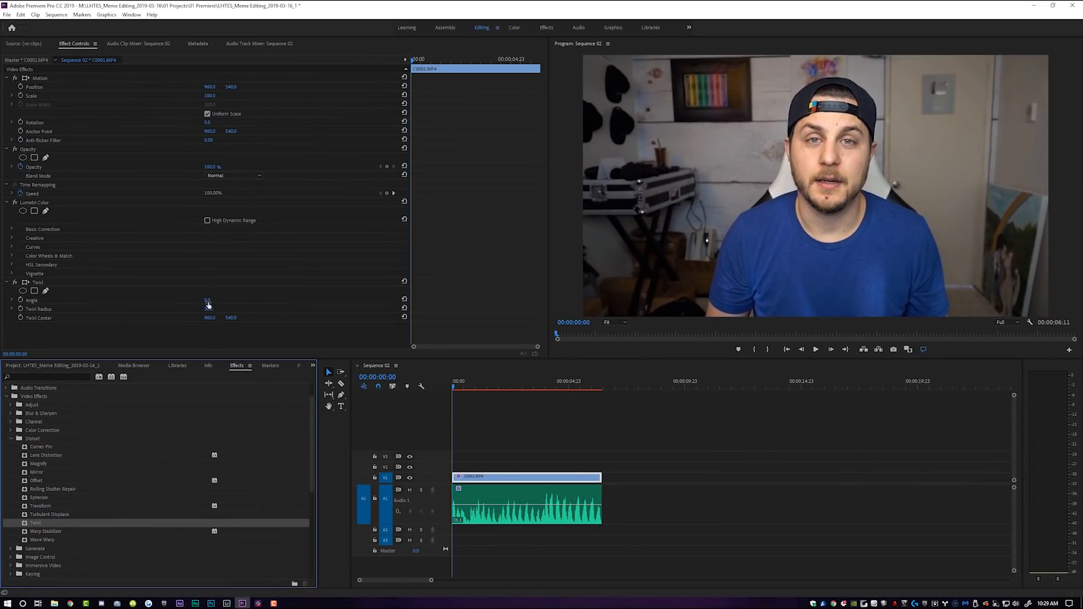
Enable keyframing for the Twirl Angle at the clip start and raise the Angle at the clip's end
{"action": "left_click_drag", "start_coordinate": [208, 301], "coordinate": [189, 320]}
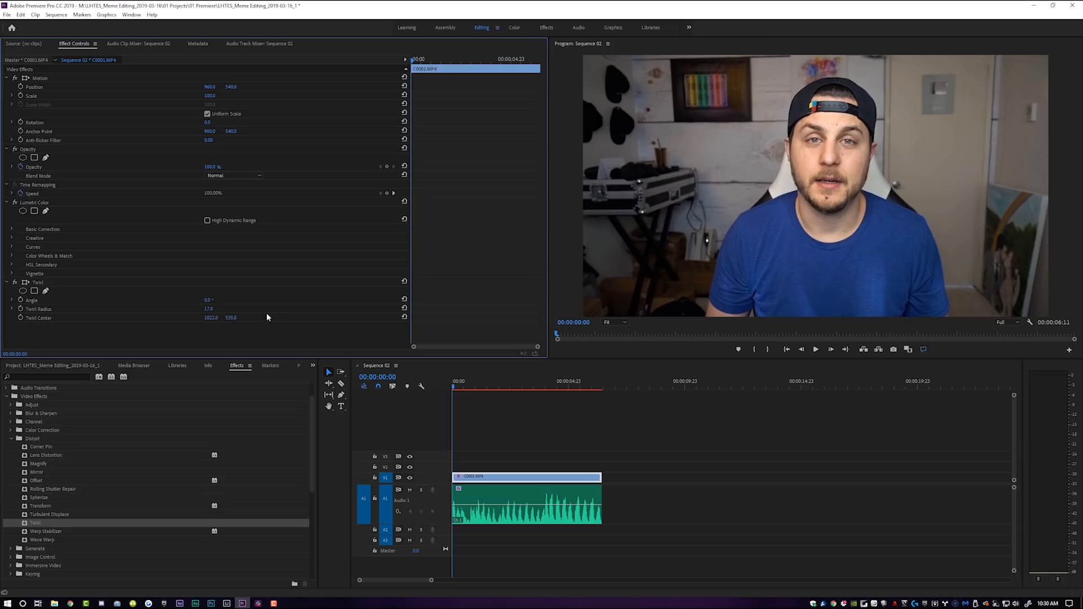
{"action": "left_click", "coordinate": [20, 300]}
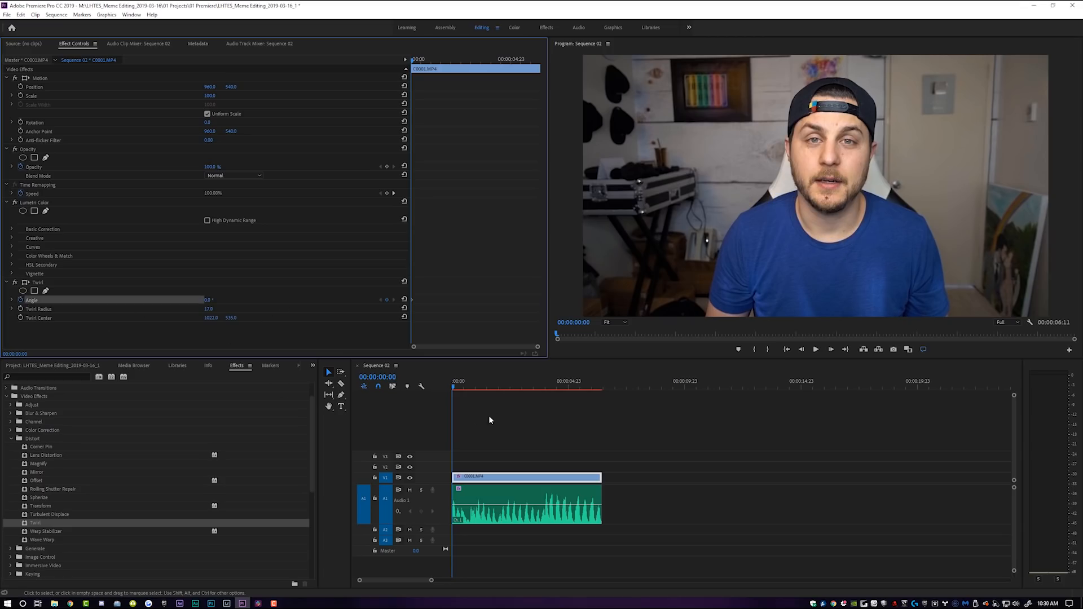
{"action": "left_click_drag", "start_coordinate": [481, 382], "coordinate": [600, 384]}
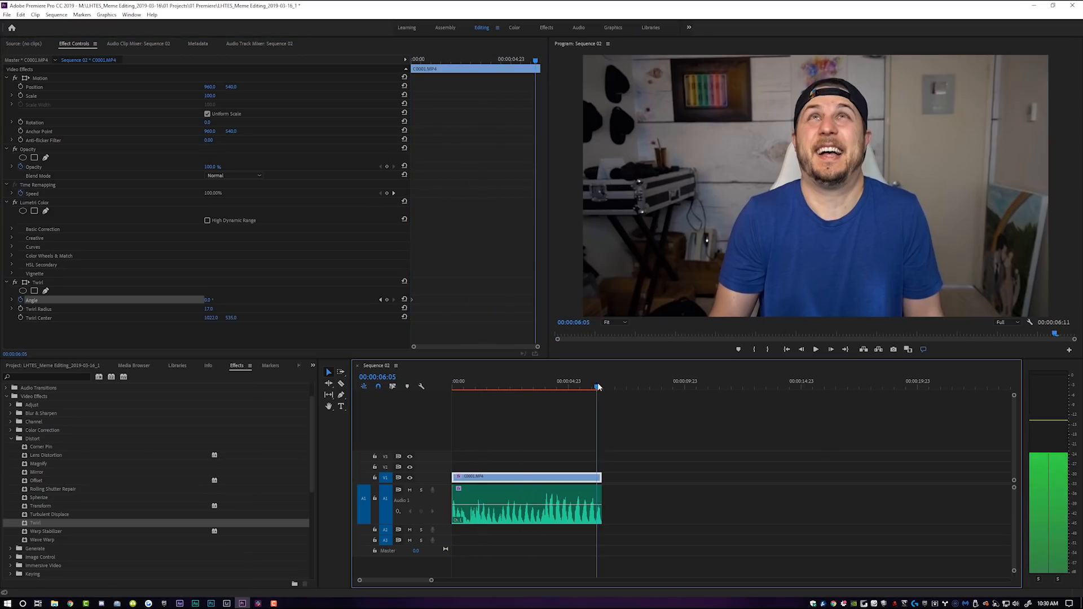
{"action": "left_click_drag", "start_coordinate": [209, 301], "coordinate": [330, 301]}
Preview the twirl animation, then turn off Angle keyframing, deleting its keyframes
{"action": "left_click_drag", "start_coordinate": [495, 385], "coordinate": [346, 398]}
{"action": "key", "text": "space"}
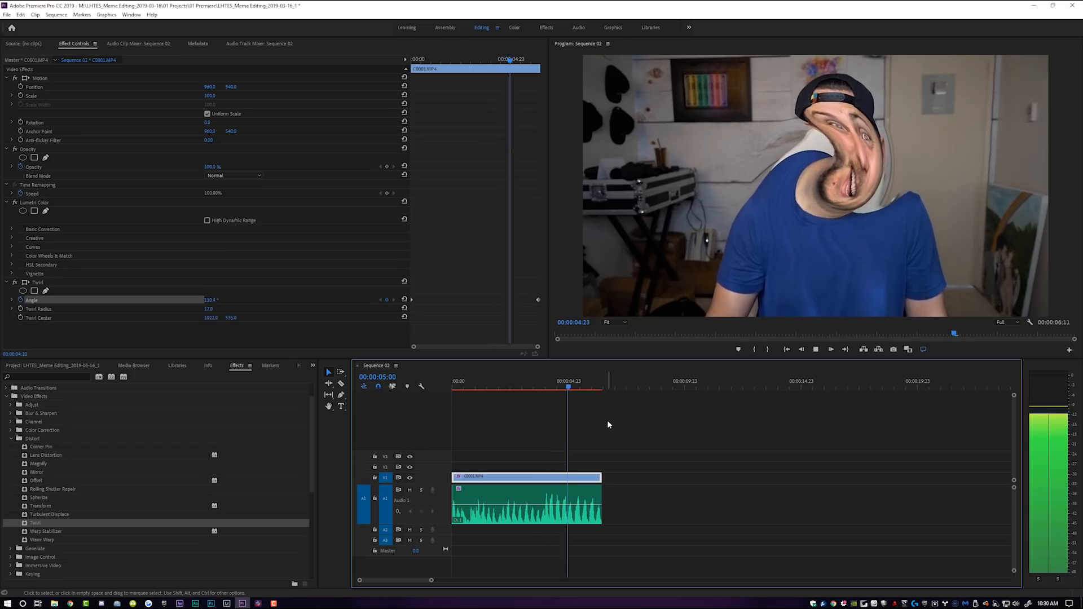
{"action": "left_click_drag", "start_coordinate": [574, 383], "coordinate": [507, 388]}
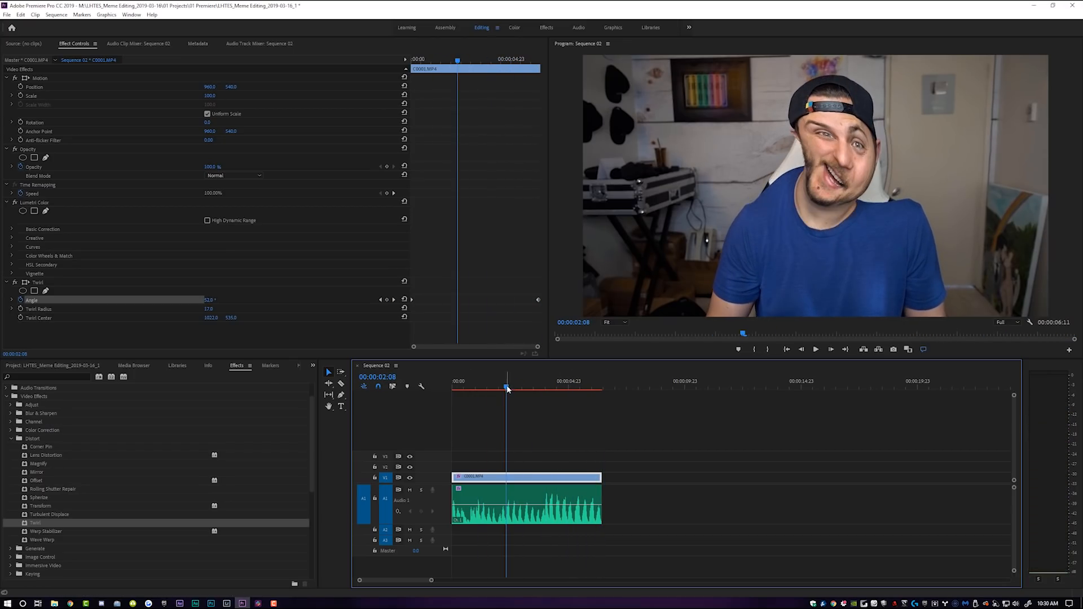
{"action": "left_click", "coordinate": [21, 299]}
{"action": "key", "text": "Return"}
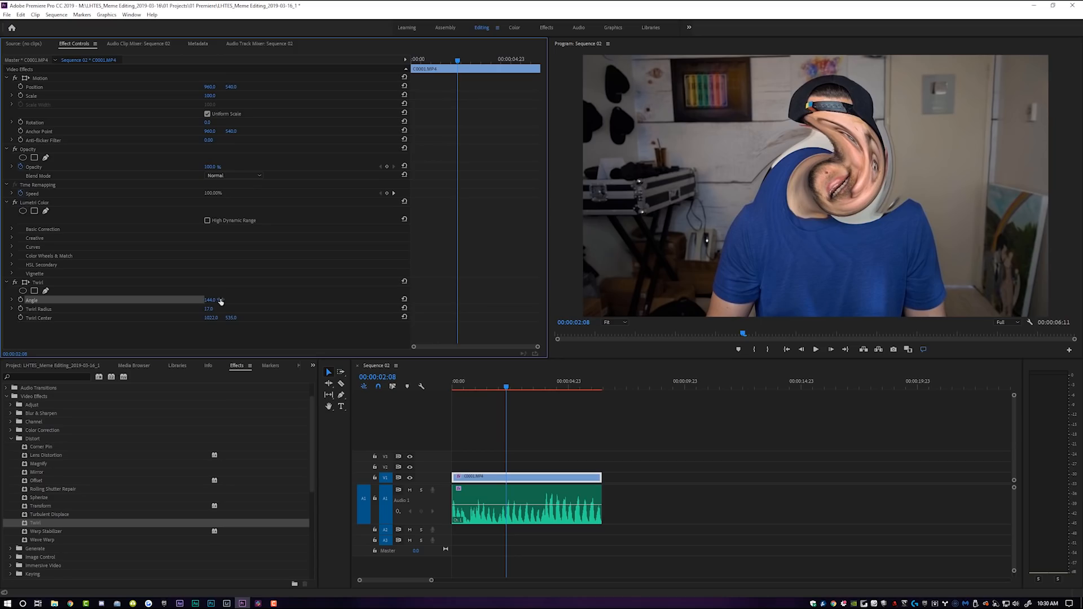
Set the Twirl Radius to 30.0 and the Twirl Center's horizontal position to 1180.0
{"action": "mouse_move", "coordinate": [209, 312]}
{"action": "left_mouse_down"}
{"action": "mouse_move", "coordinate": [243, 312]}
{"action": "mouse_move", "coordinate": [200, 312]}
{"action": "mouse_move", "coordinate": [234, 311]}
{"action": "mouse_move", "coordinate": [210, 311]}
{"action": "left_mouse_up"}
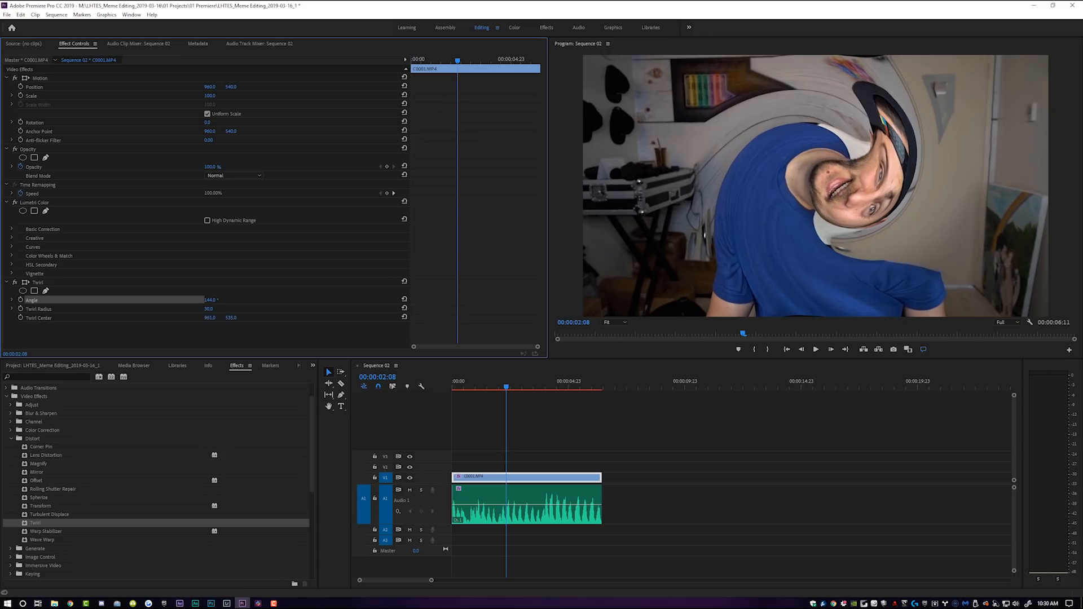
{"action": "left_click_drag", "start_coordinate": [176, 318], "coordinate": [237, 318]}
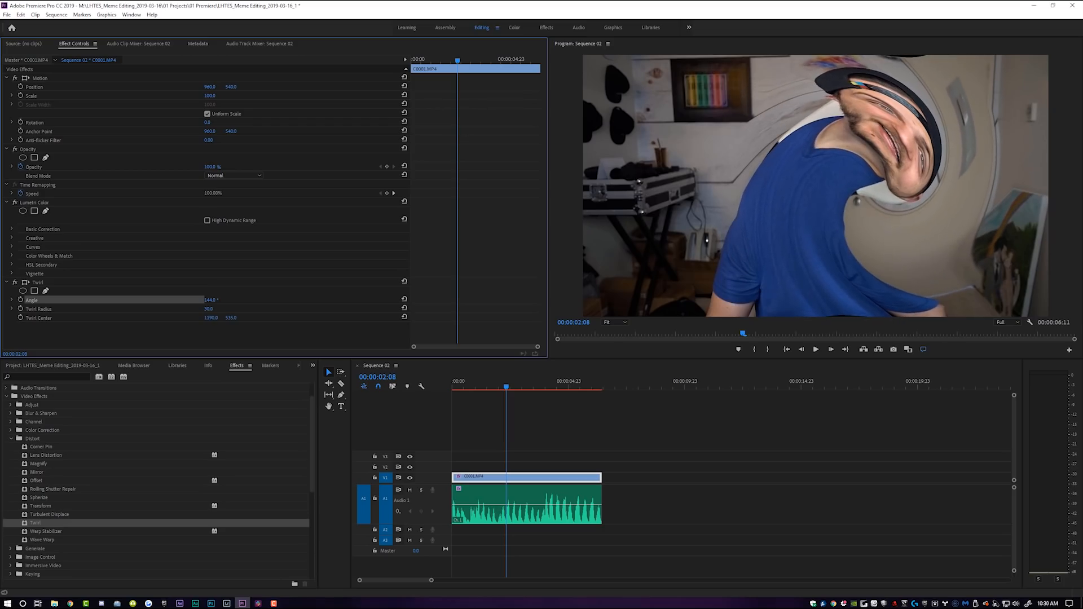
Reselect the video clip and set its Scale to 127.0
{"action": "left_click", "coordinate": [500, 437]}
{"action": "left_click", "coordinate": [489, 478]}
{"action": "left_click_drag", "start_coordinate": [210, 95], "coordinate": [252, 87]}
Preview the sequence and reduce the Twirl Angle to 93.0°
{"action": "left_click_drag", "start_coordinate": [481, 382], "coordinate": [337, 414]}
{"action": "key", "text": "space"}
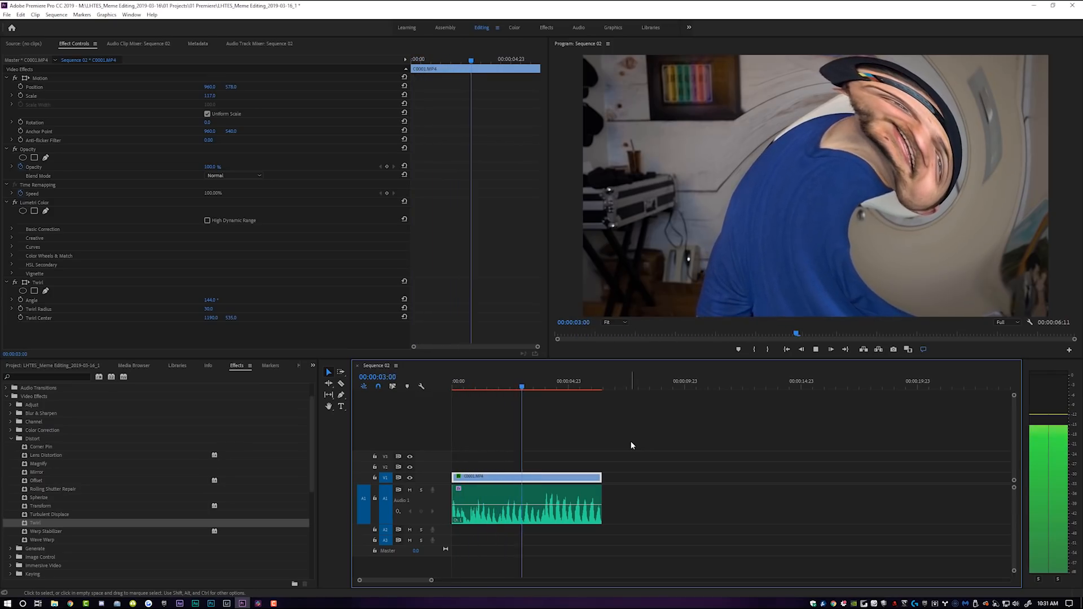
{"action": "key", "text": "space"}
{"action": "left_click_drag", "start_coordinate": [207, 302], "coordinate": [135, 300]}
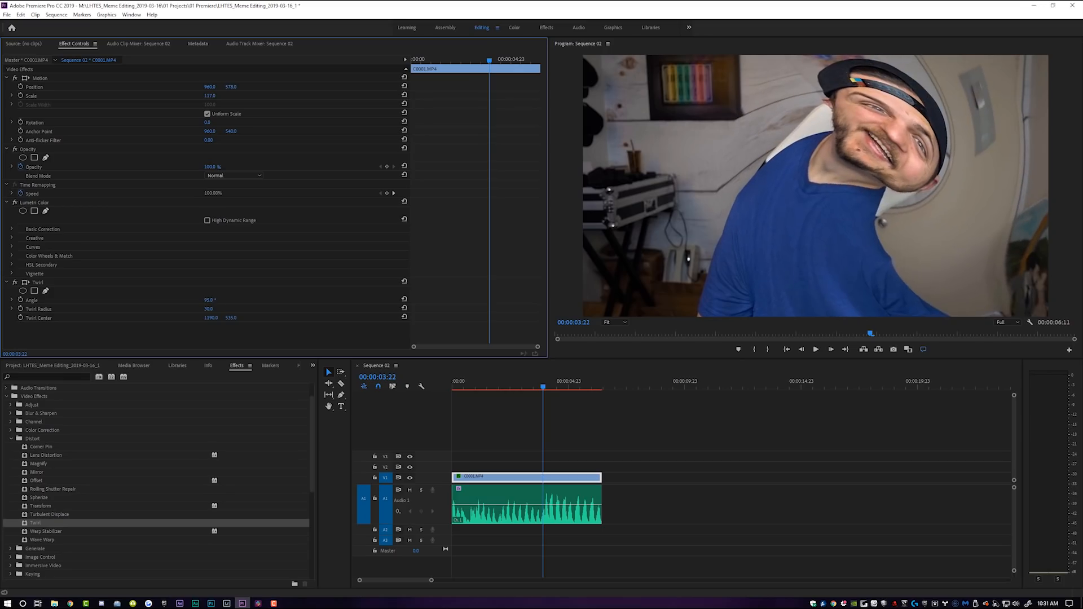